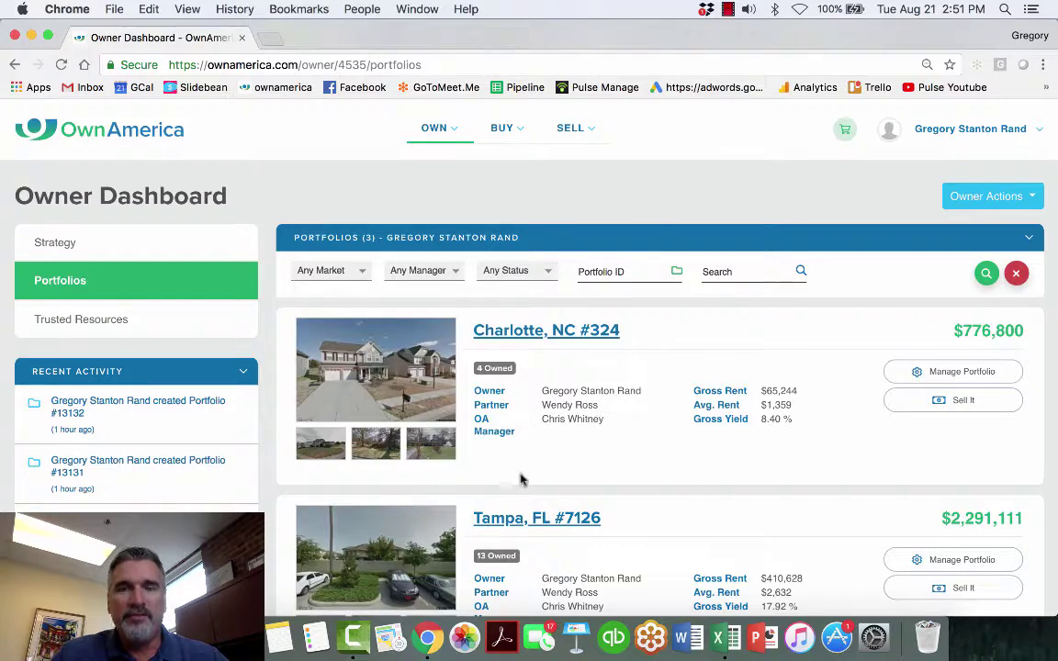
- Look over the owner's investment strategy page, then return to the portfolio list
scroll(687, 410, "down", 5)
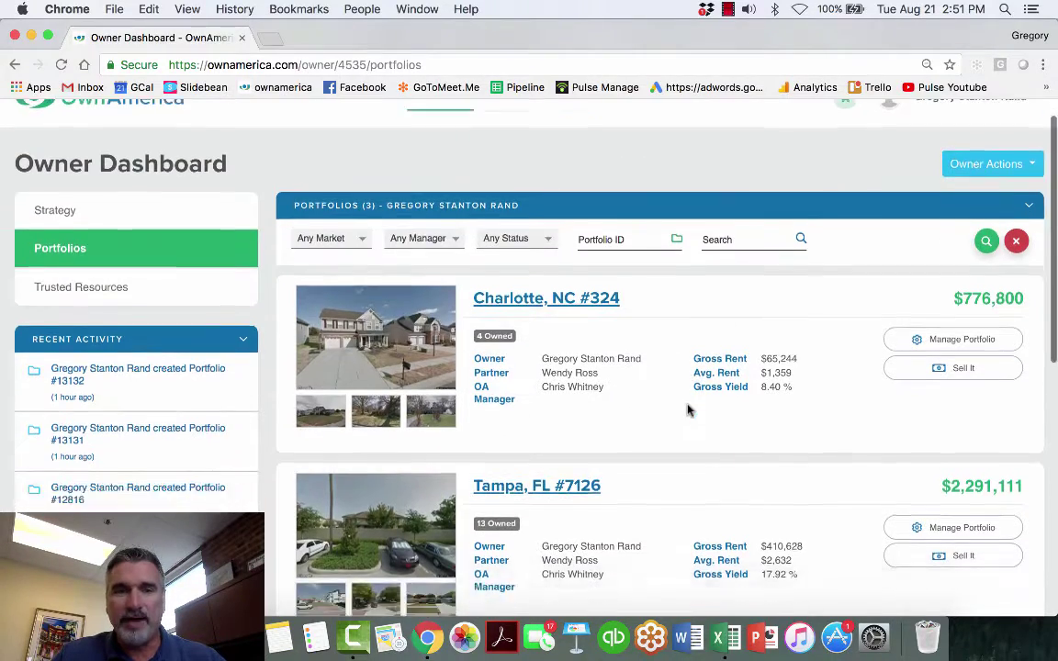
scroll(688, 410, "up", 5)
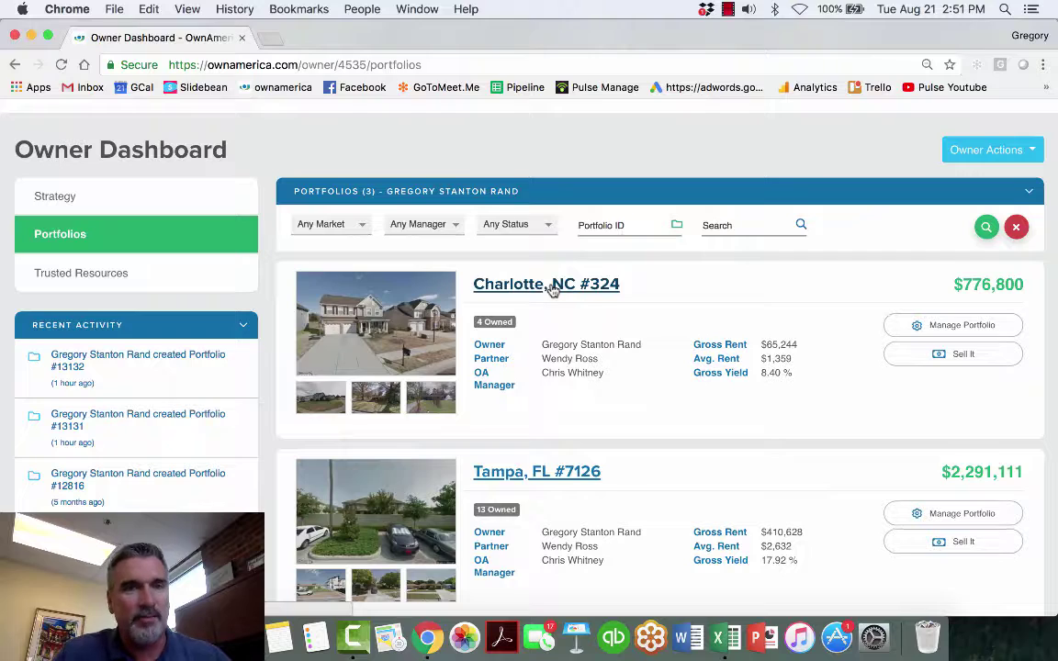
scroll(55, 250, "up", 1)
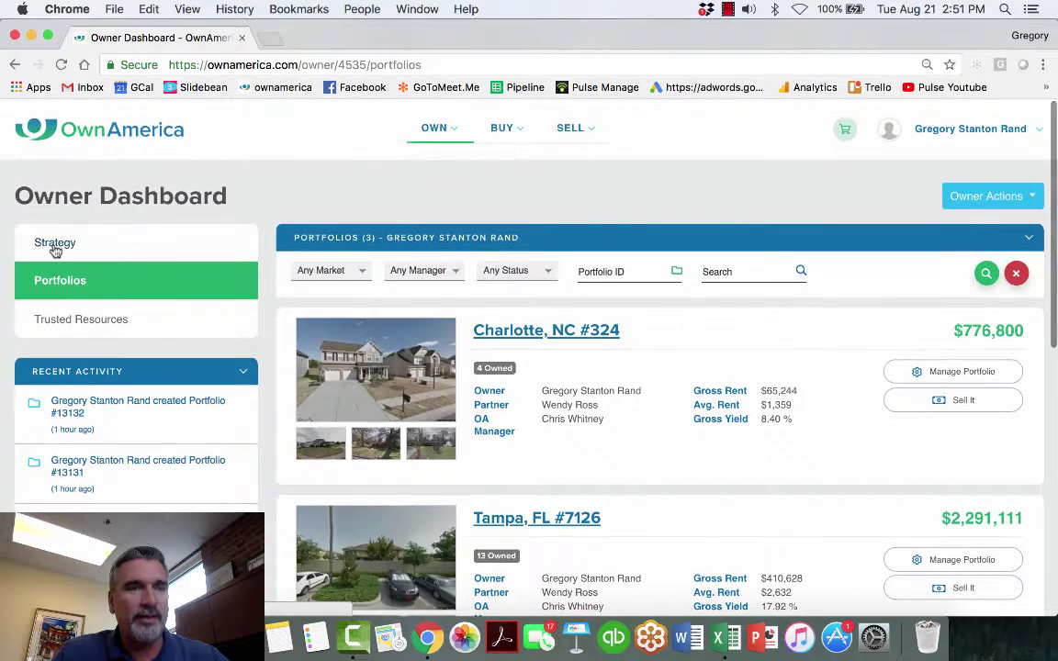
left_click(55, 245)
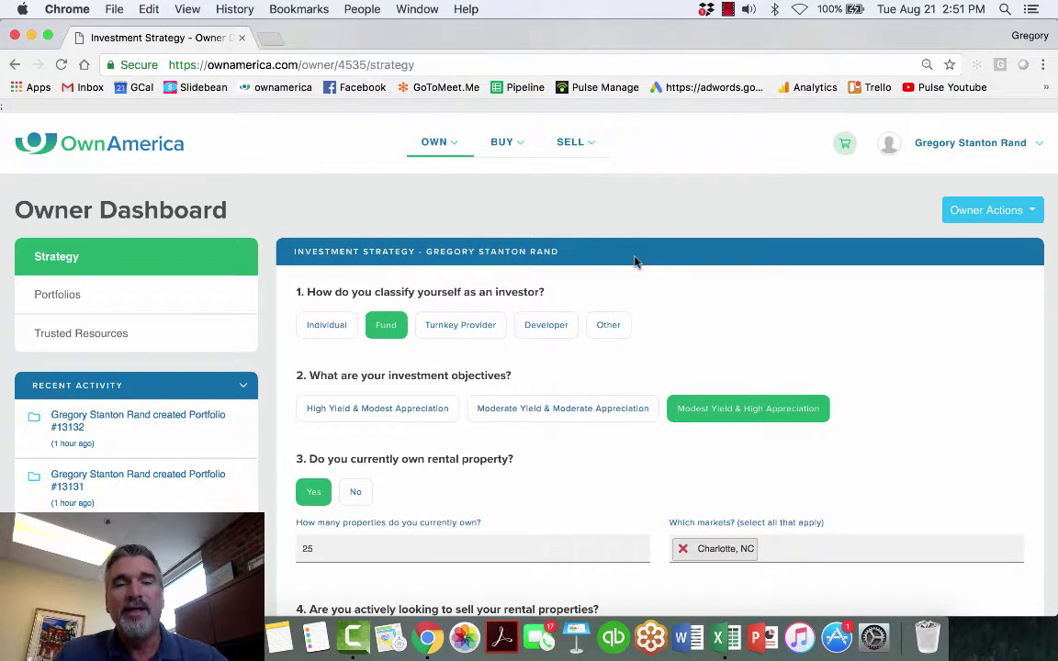
scroll(671, 287, "down", 5)
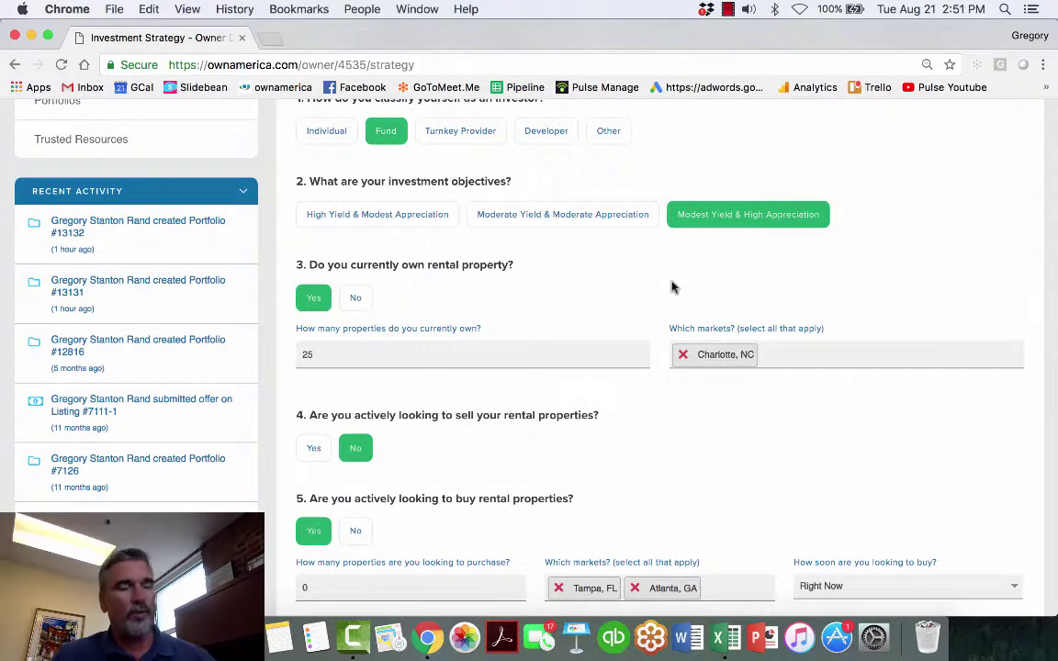
scroll(672, 287, "down", 3)
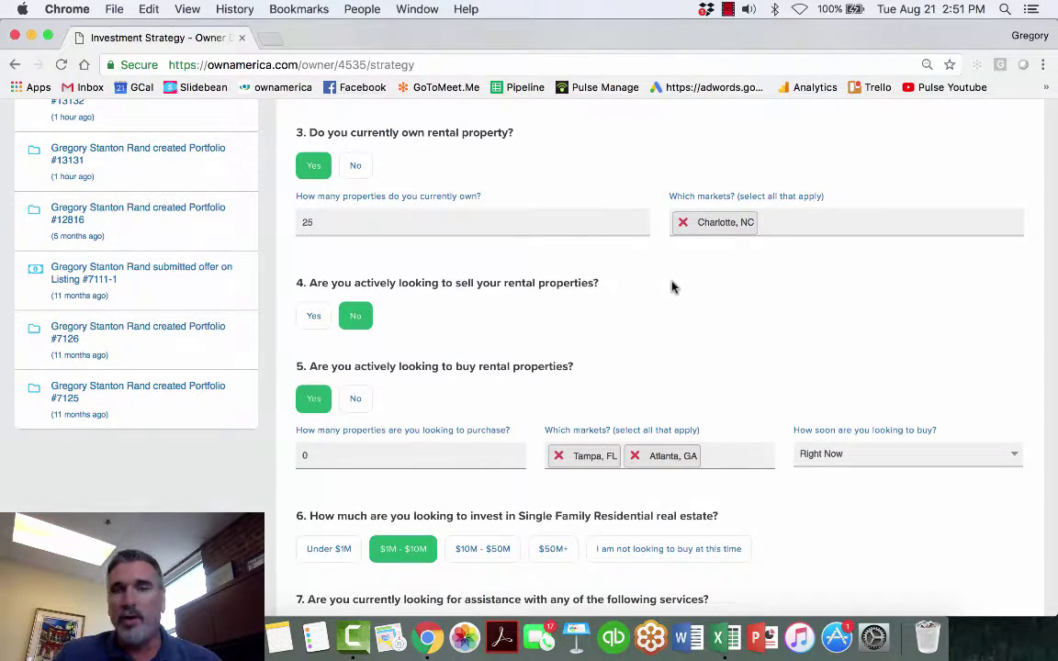
scroll(672, 288, "down", 3)
scroll(671, 288, "down", 4)
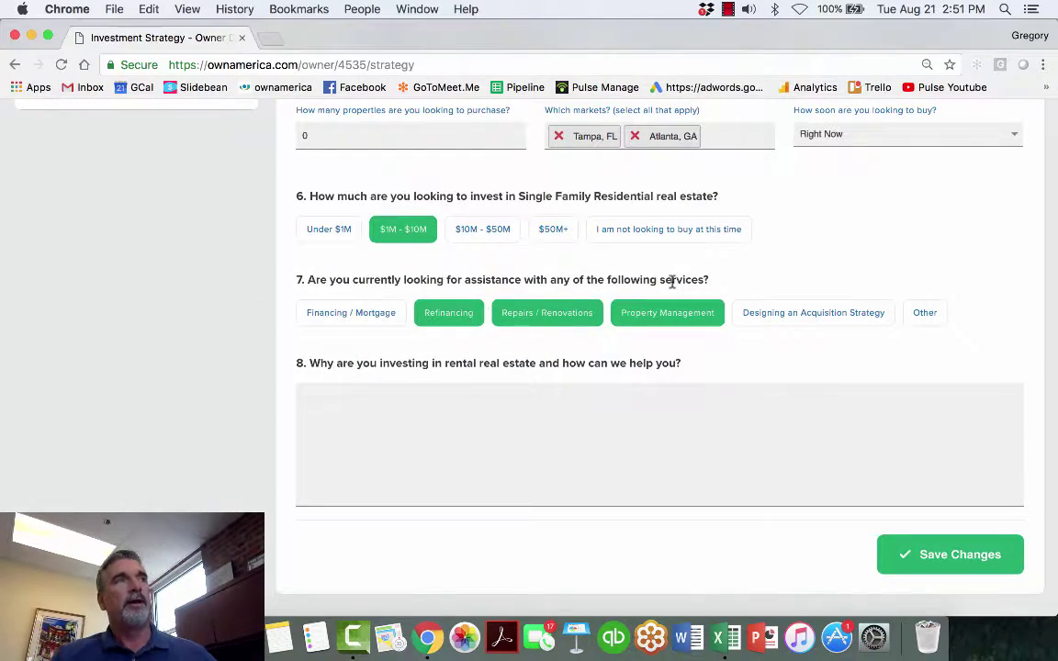
scroll(513, 330, "up", 10)
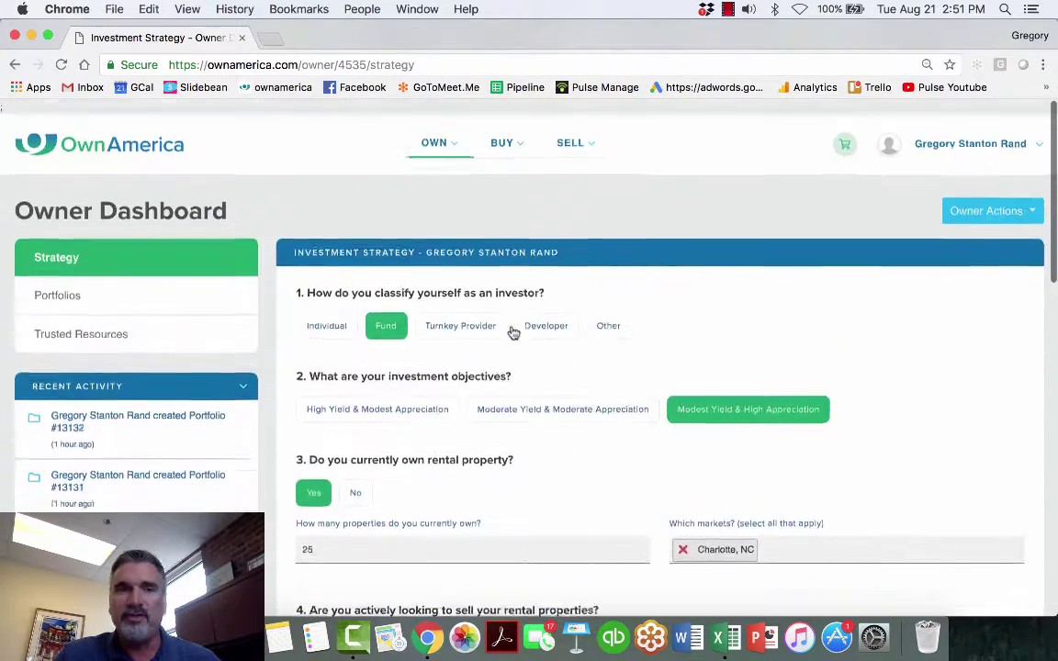
left_click(55, 295)
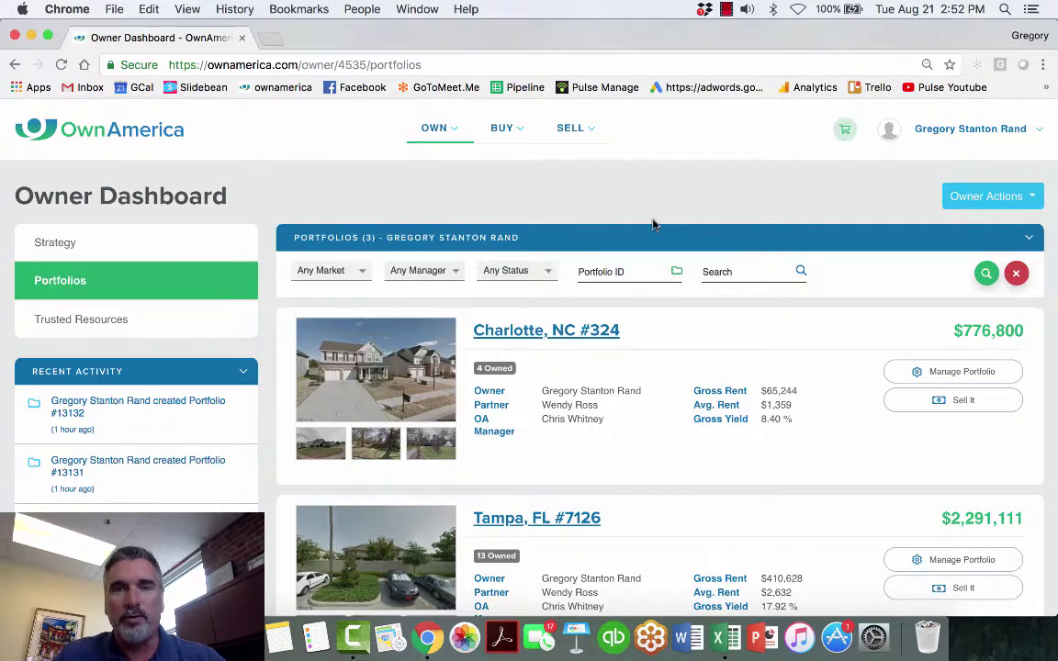
- Start a new portfolio with state Texas and market Dallas, TX
left_click(1016, 204)
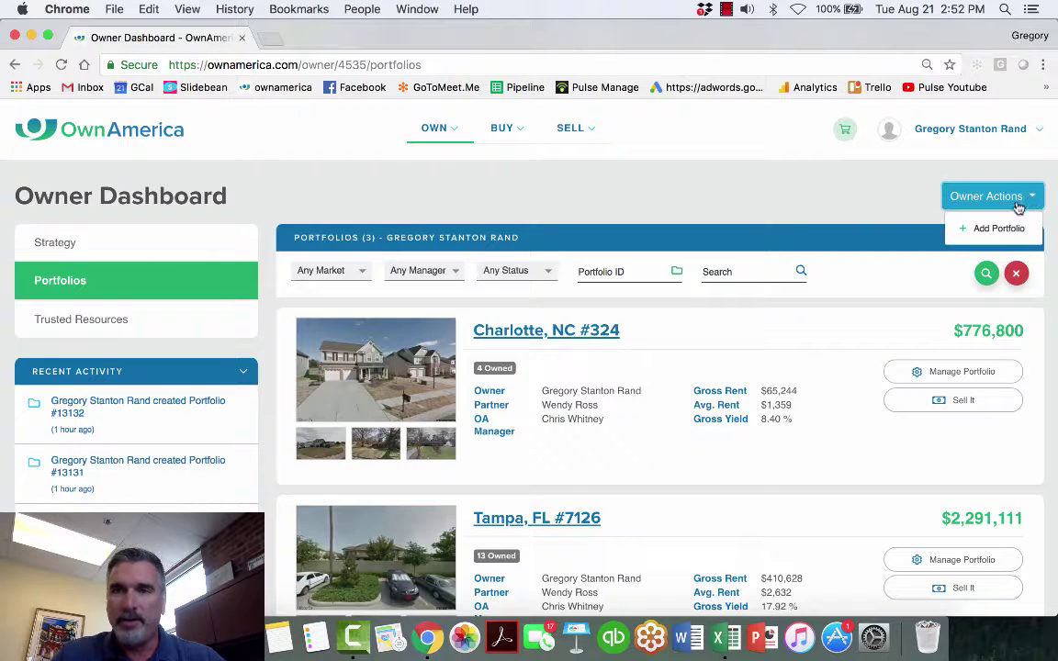
left_click(990, 228)
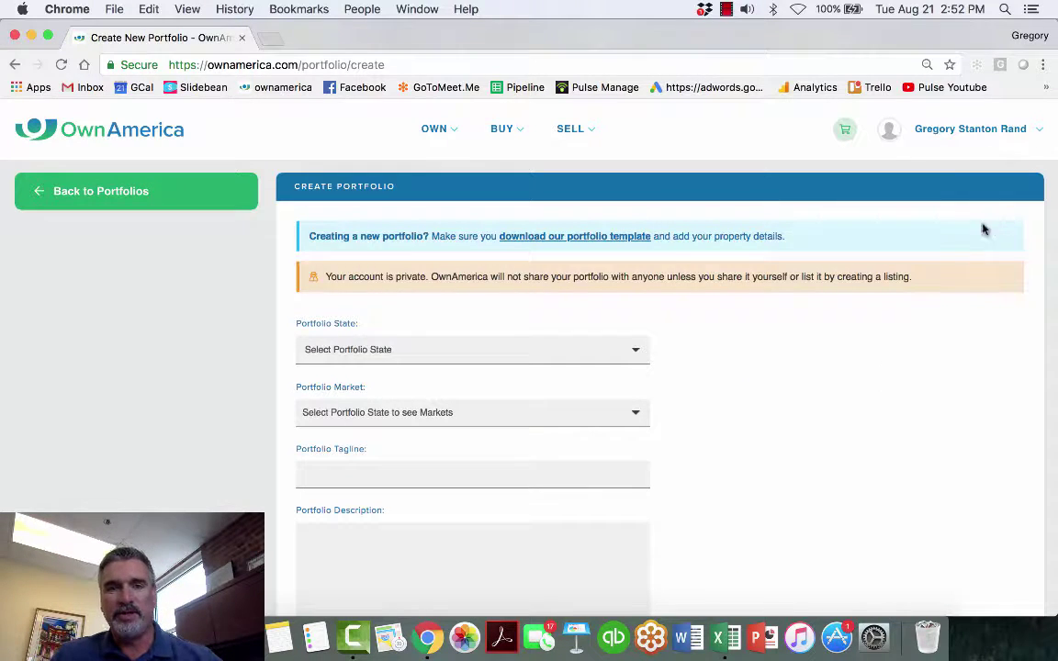
left_click(470, 347)
type("texas")
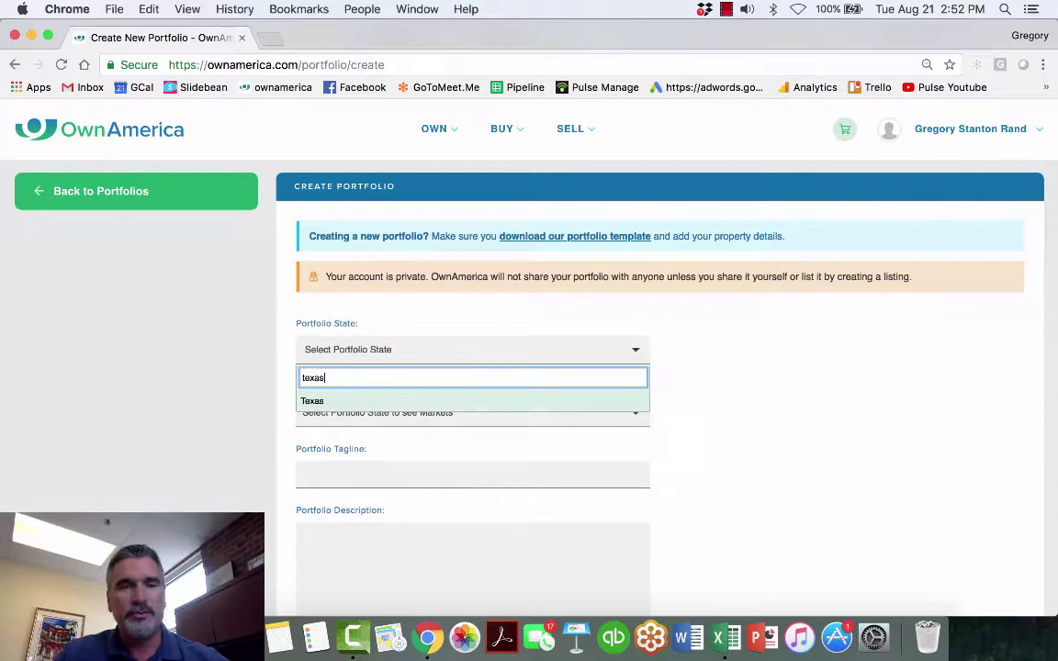
left_click(309, 401)
left_click(329, 413)
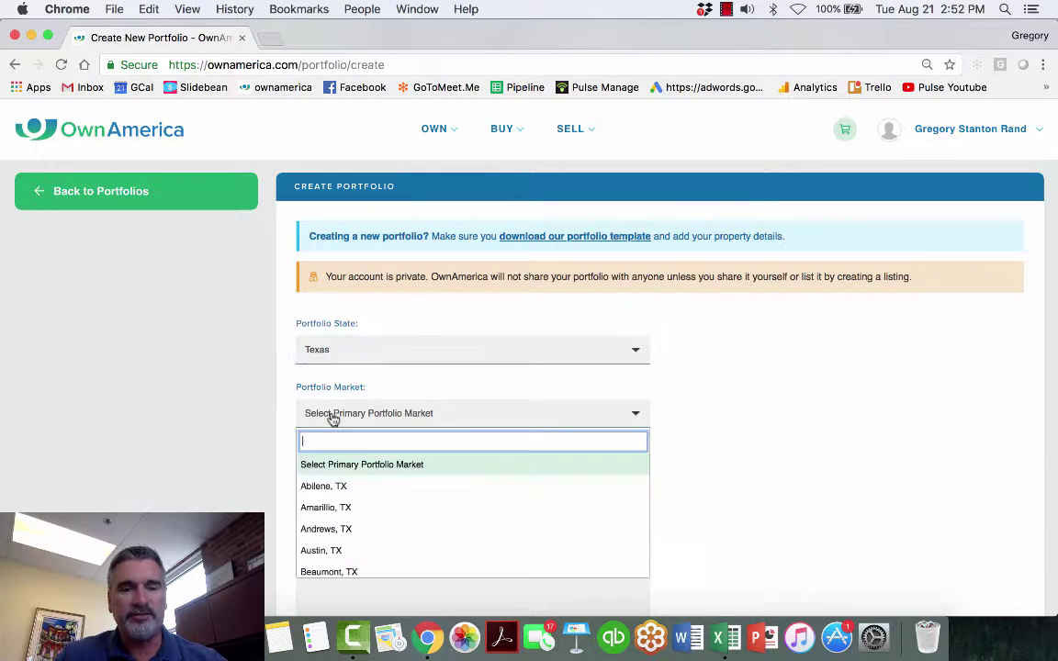
type("da")
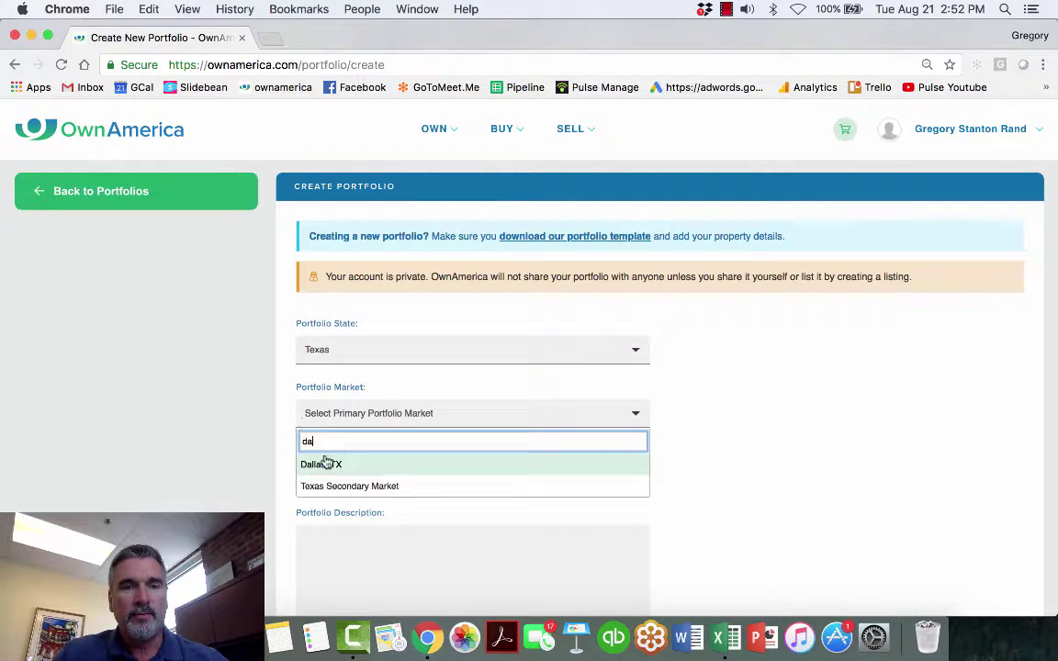
left_click(328, 465)
- Enter the tagline 'tagline' and create the portfolio
left_click(335, 470)
type("tagline")
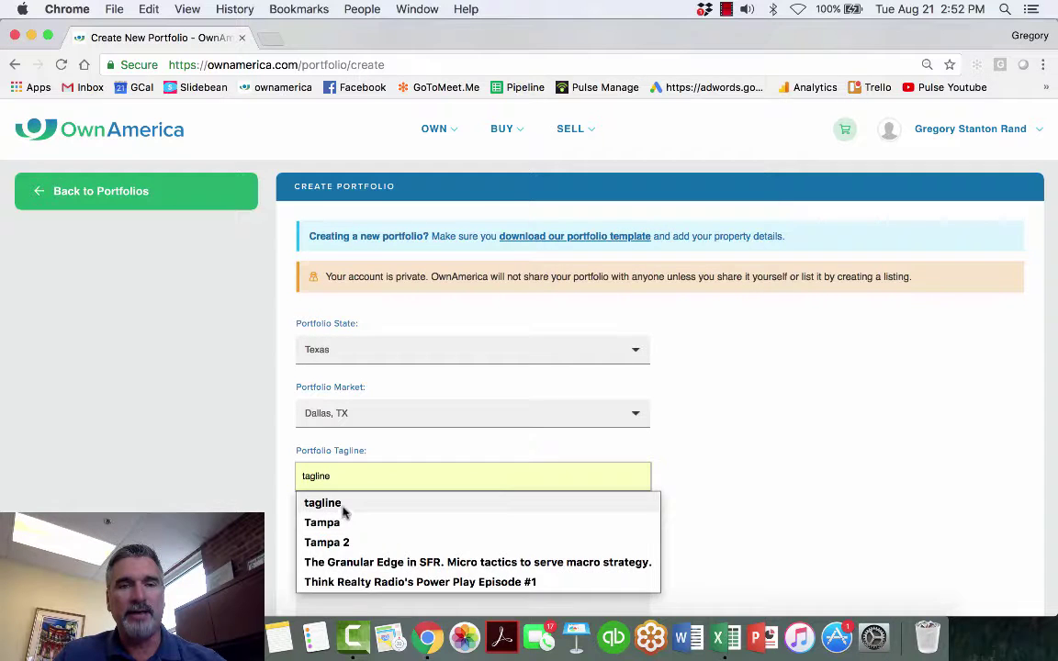
left_click(343, 503)
left_click(371, 548)
scroll(785, 539, "down", 5)
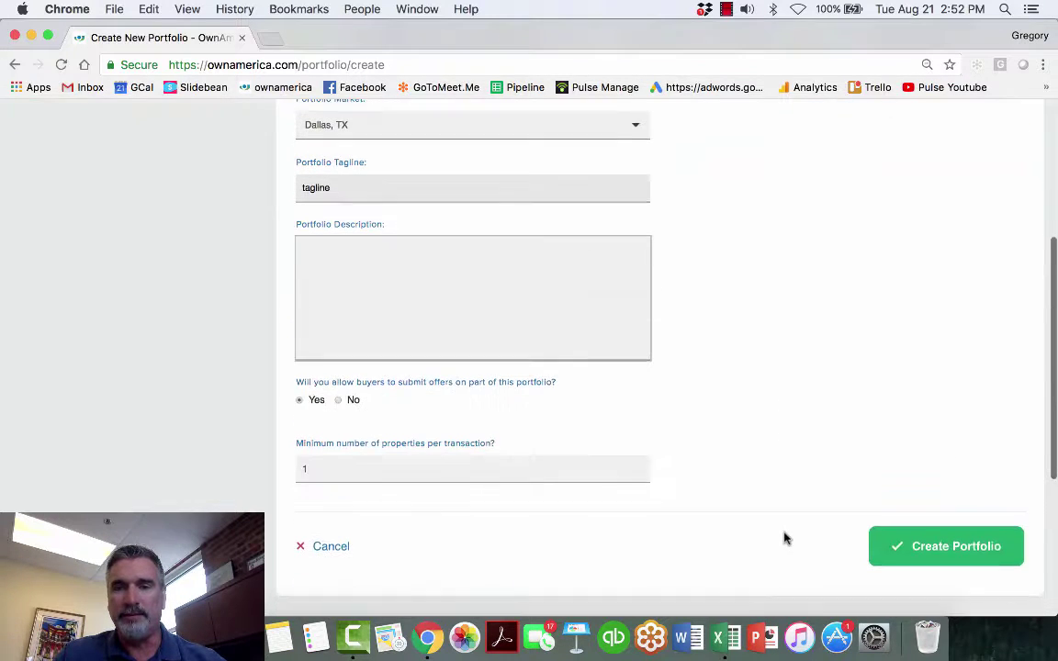
left_click(947, 554)
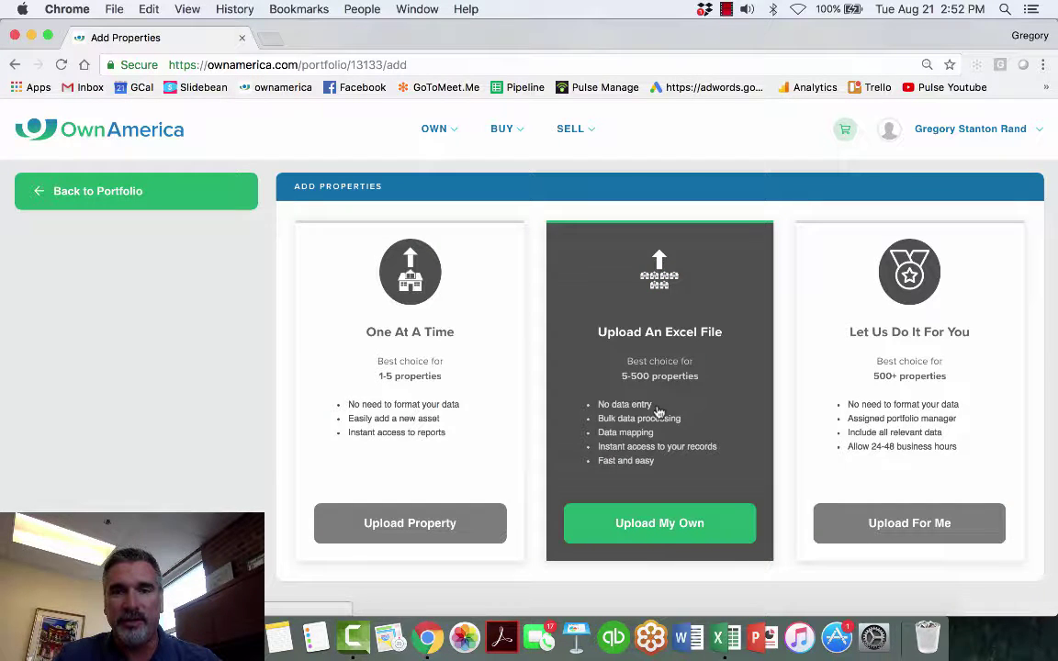
- Choose Upload My Own, download the template, and submit New Dallas 24.xlsx for upload
left_click(658, 526)
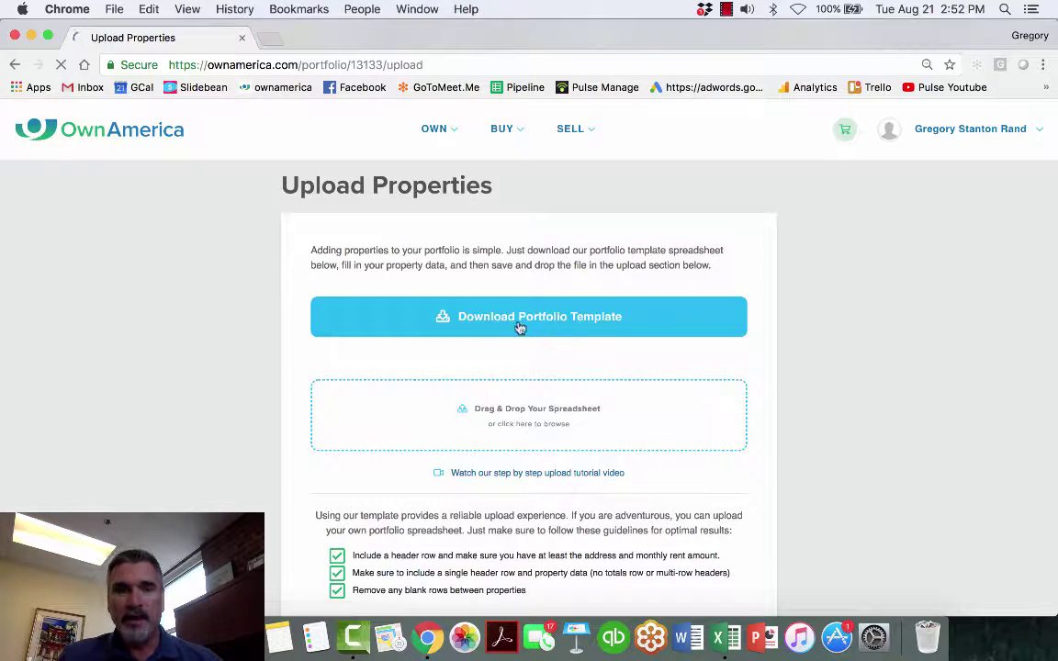
left_click(519, 328)
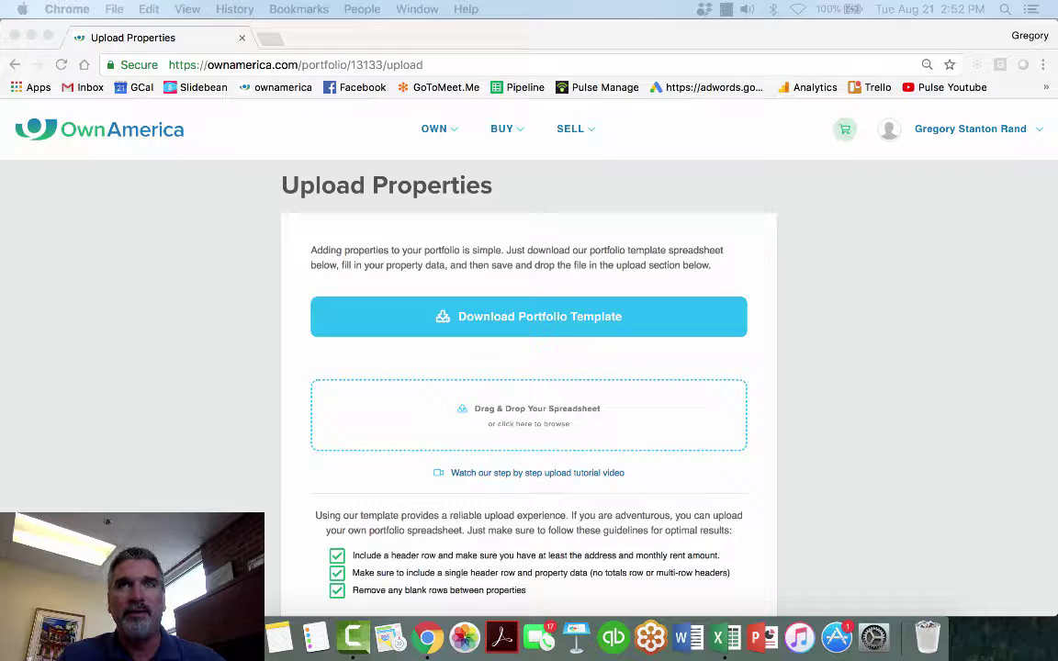
left_click_drag(454, 63, 548, 428)
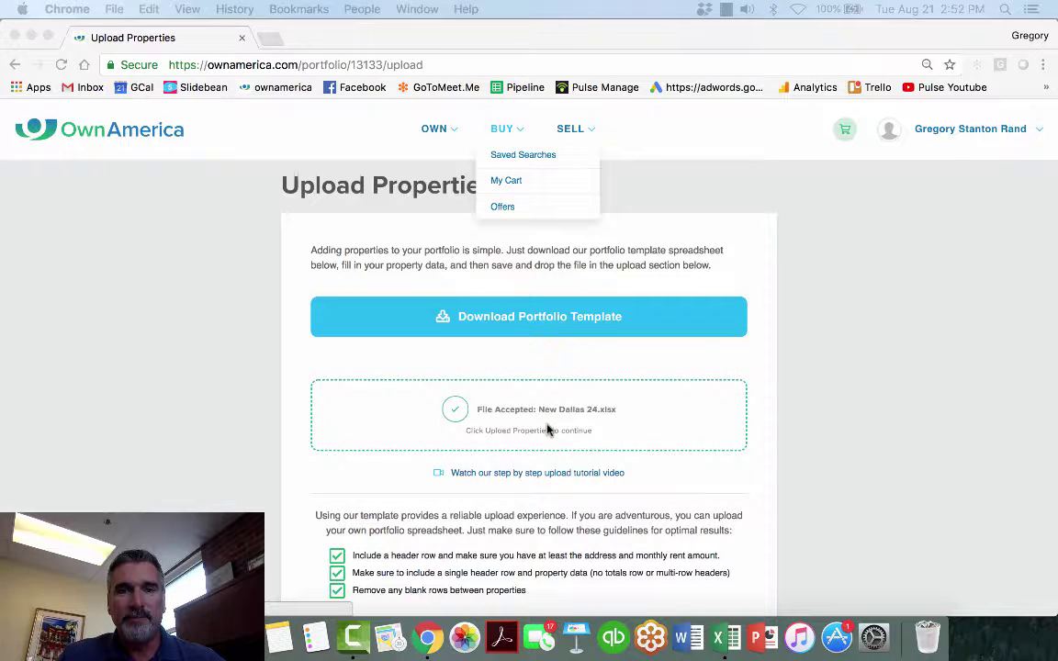
scroll(603, 472, "down", 5)
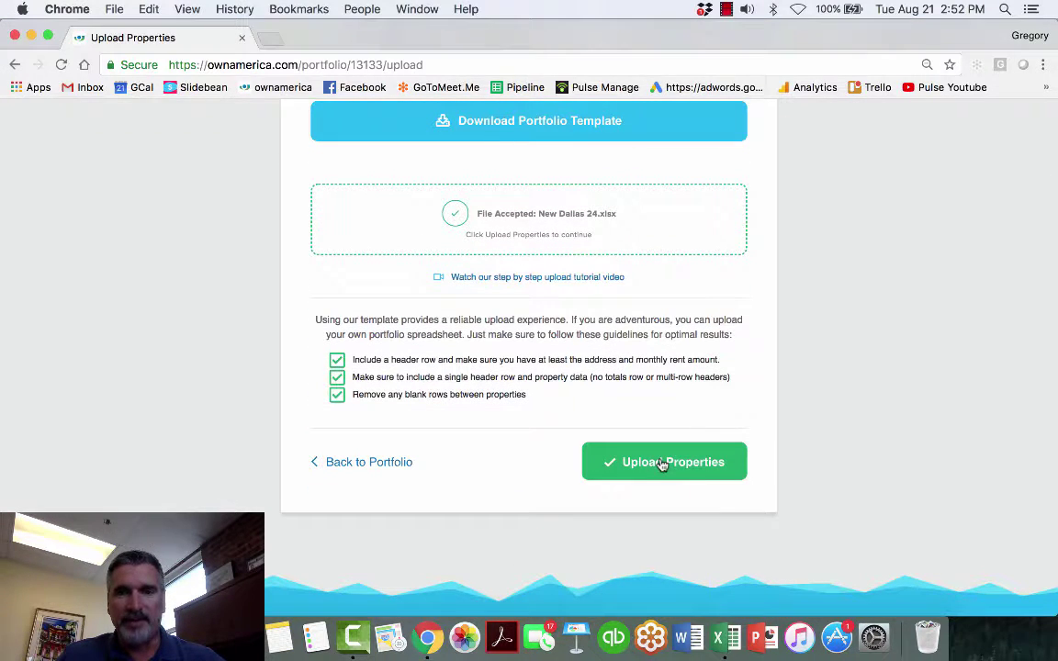
left_click(664, 467)
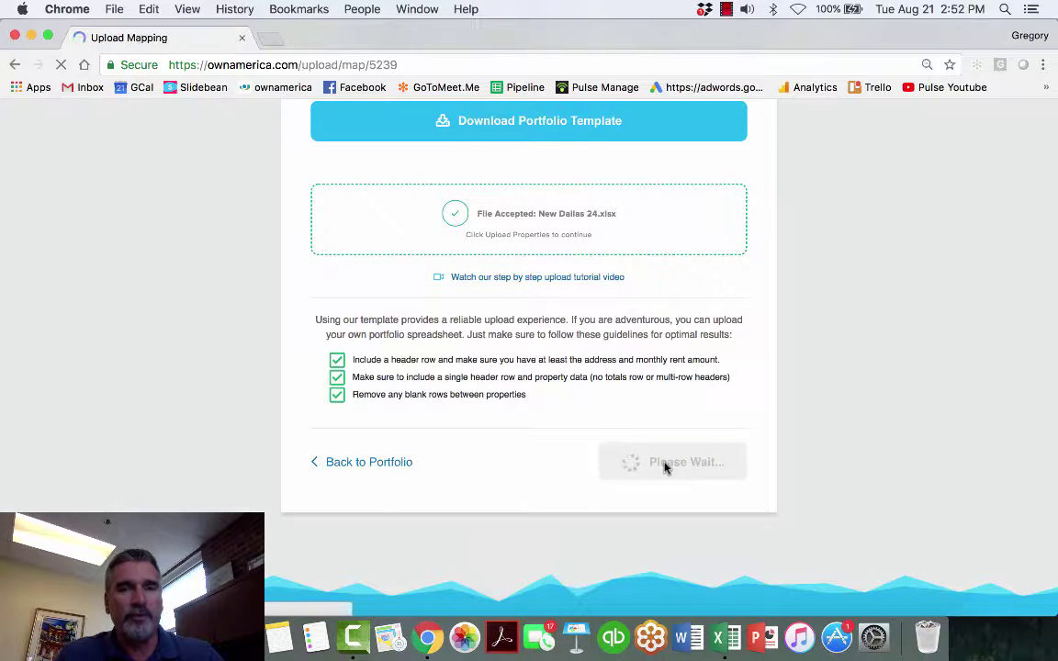
- Keep the City column mapped to city and upload the 24 mapped properties
scroll(551, 450, "down", 3)
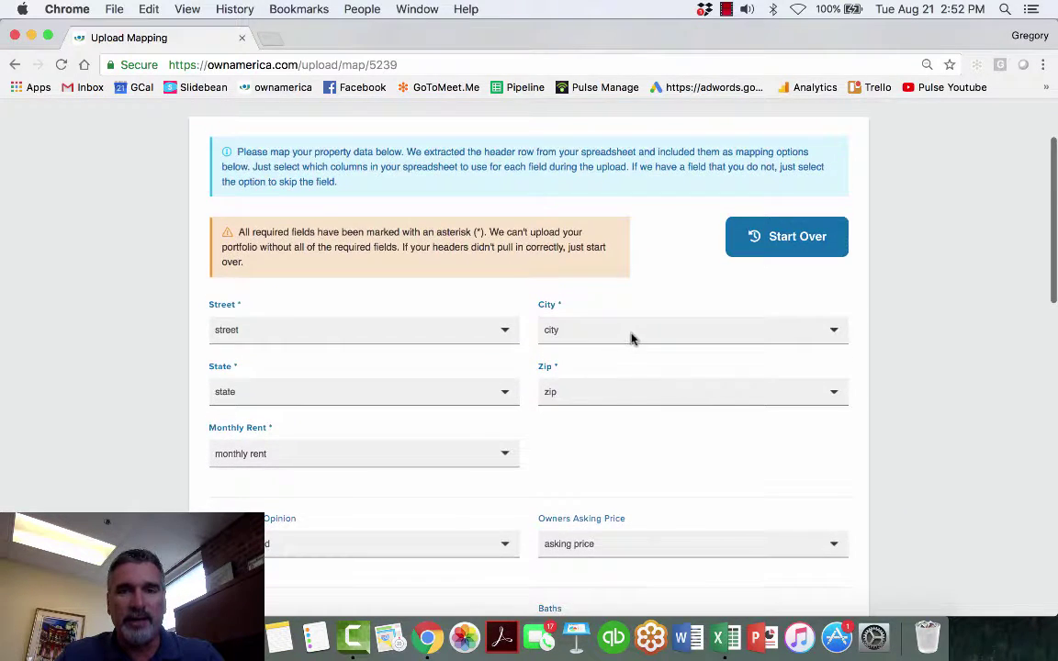
left_click(632, 336)
left_click(632, 336)
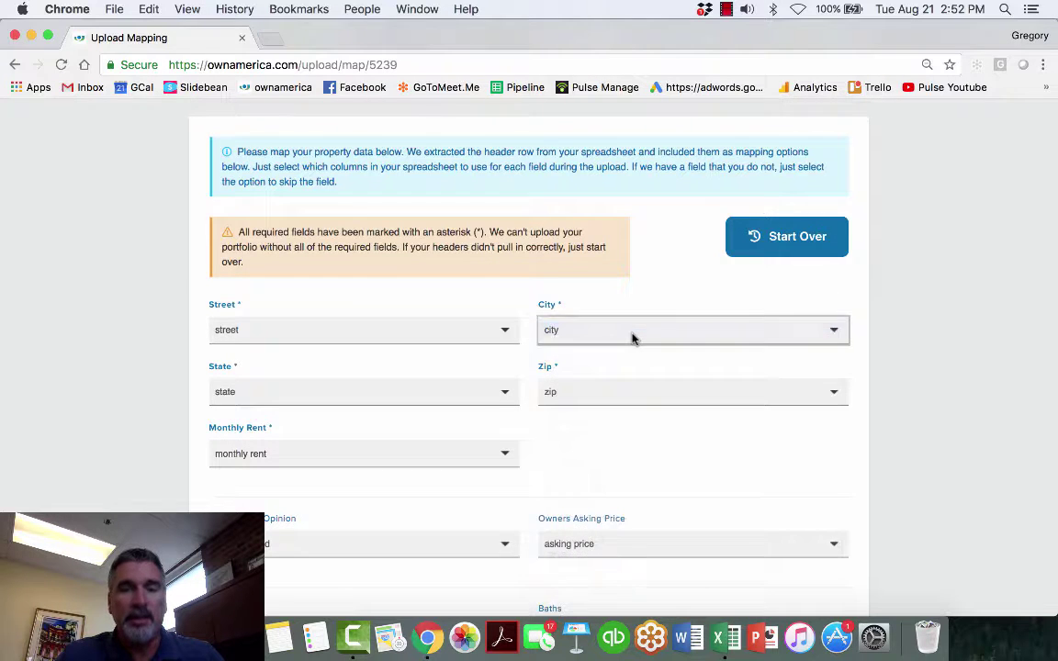
scroll(632, 339, "down", 3)
scroll(541, 415, "down", 10)
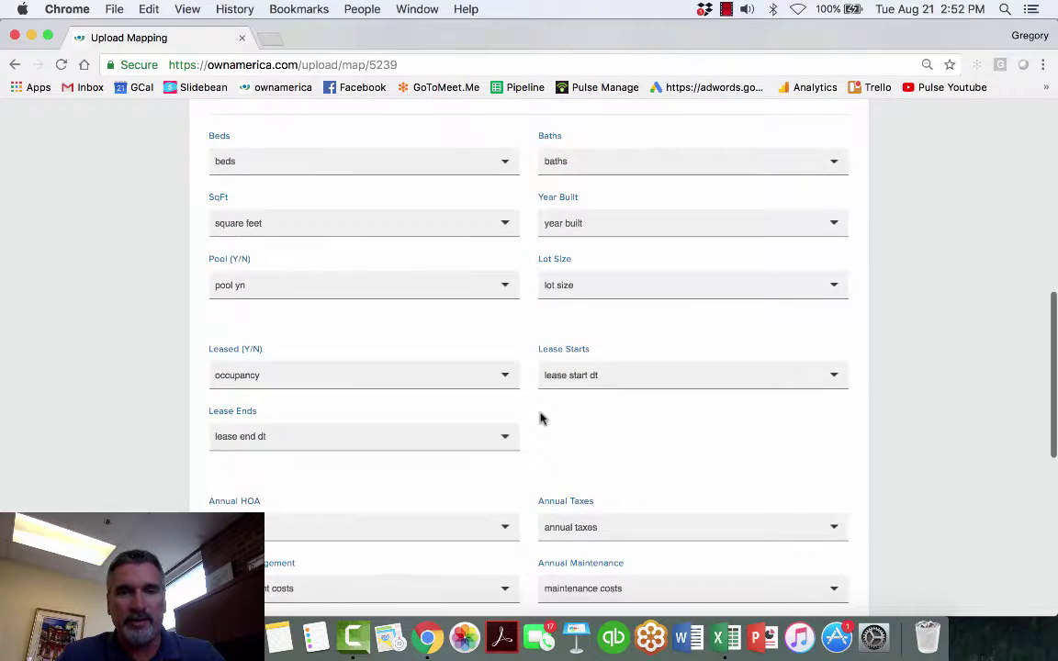
scroll(541, 415, "down", 1)
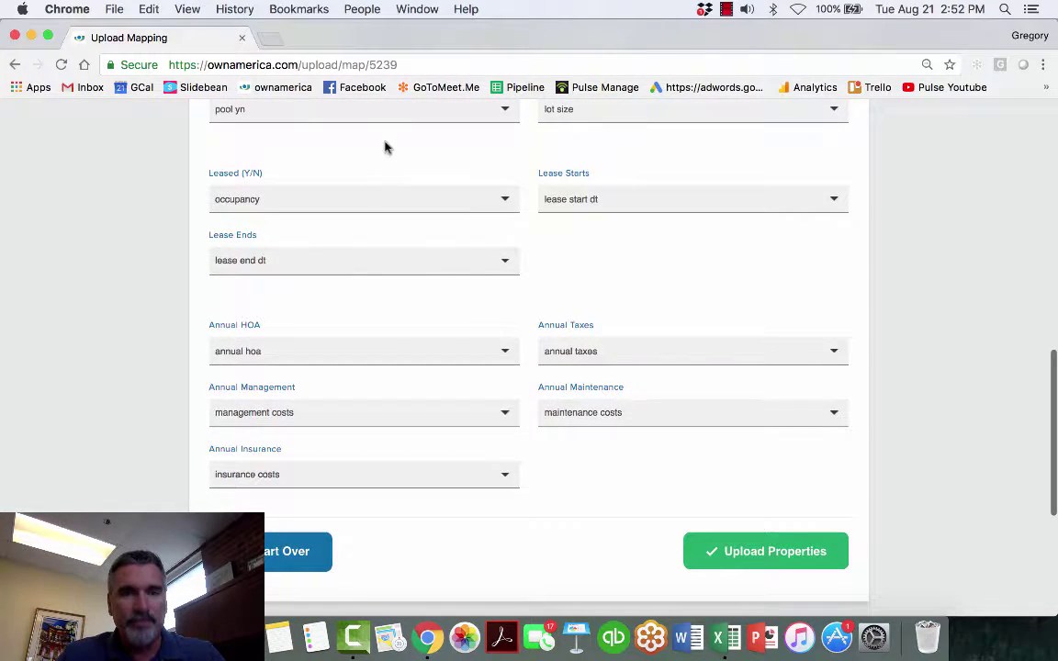
left_click(773, 554)
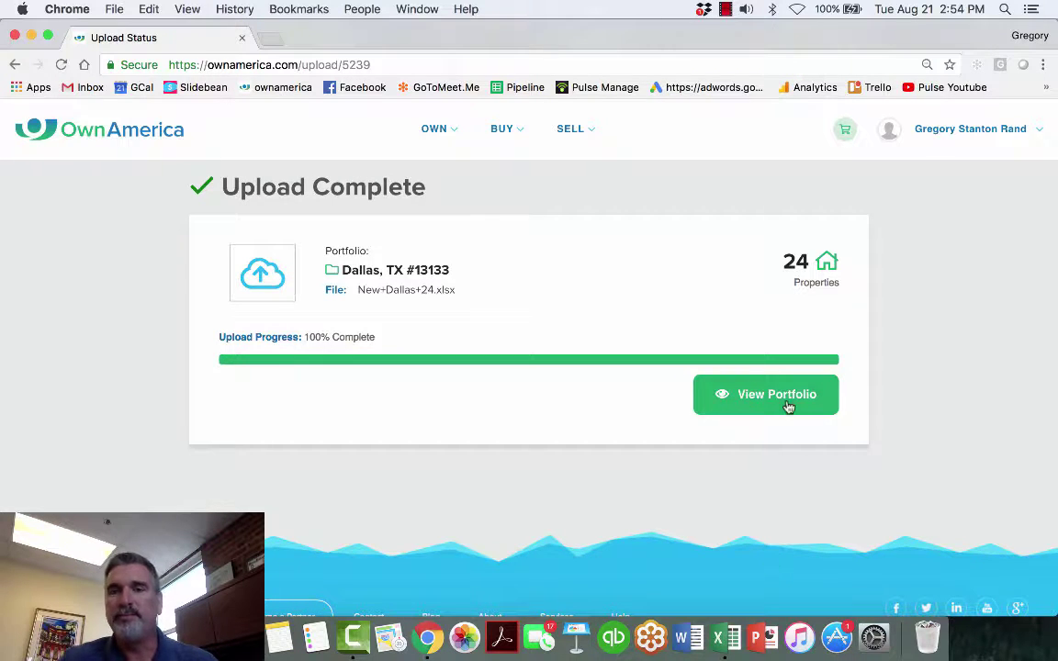
- Open the Dallas, TX #13133 dashboard and zoom its map in over Fort Worth
left_click(786, 405)
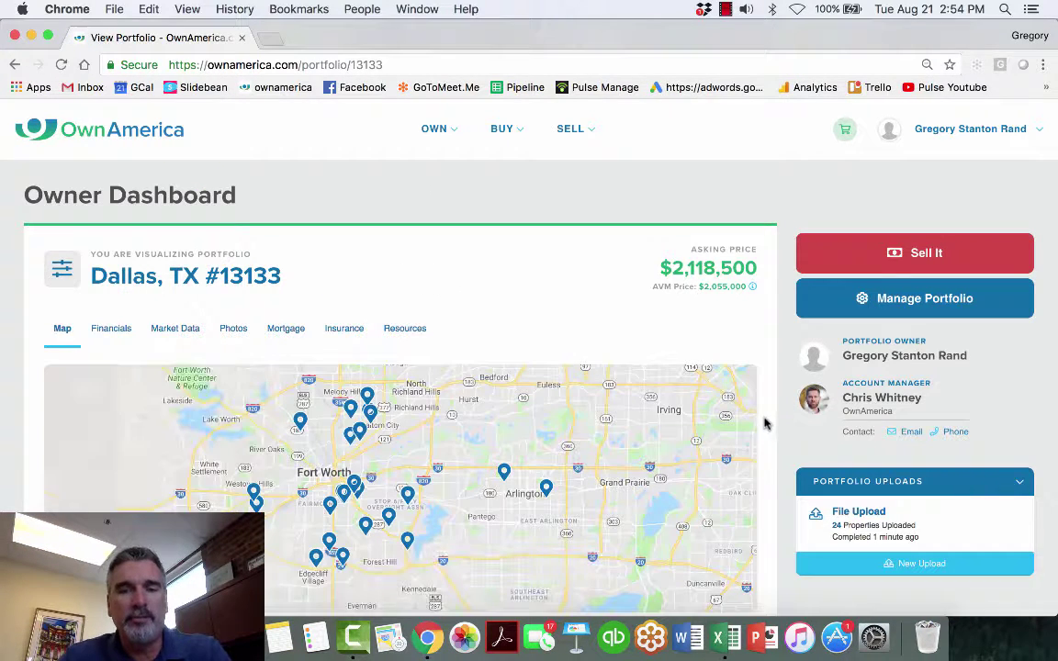
scroll(767, 435, "down", 3)
scroll(767, 435, "down", 3)
scroll(744, 437, "up", 3)
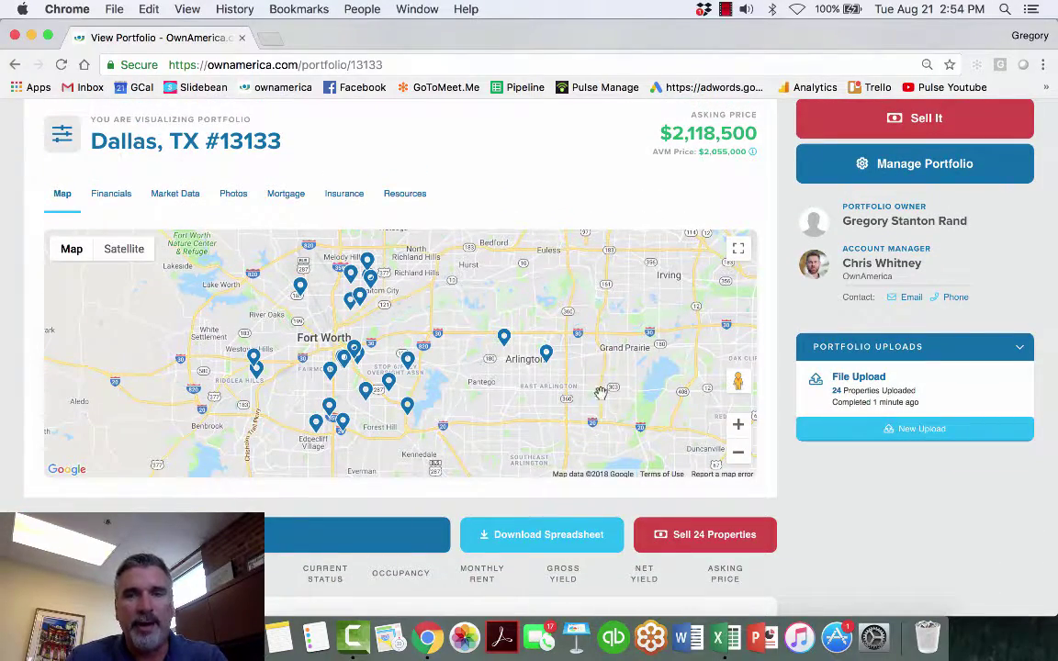
left_click_drag(574, 408, 660, 418)
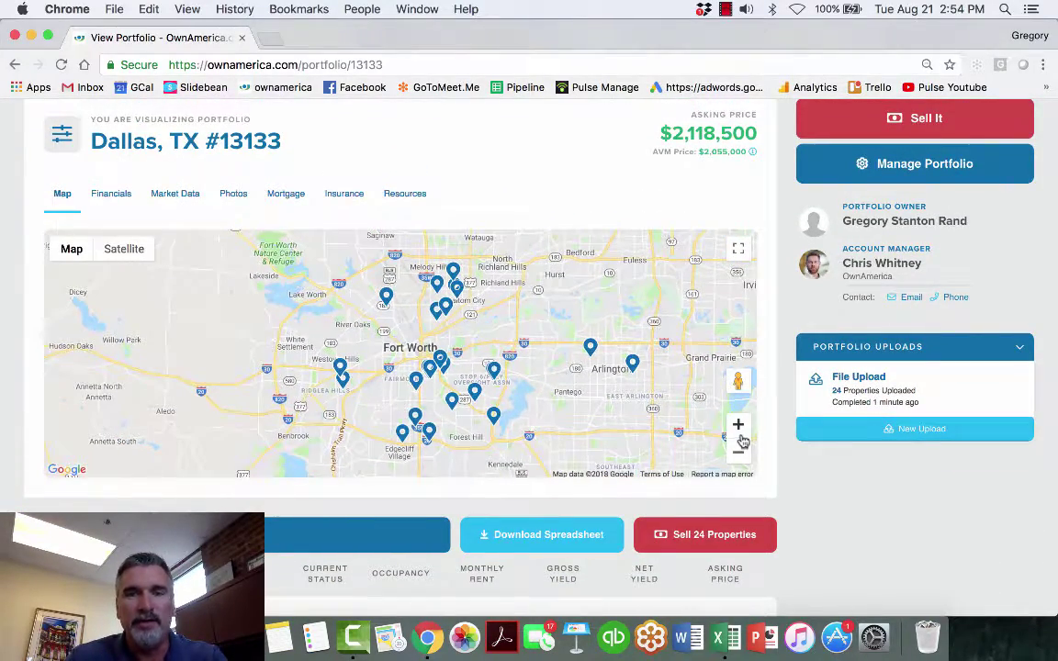
left_click(738, 425)
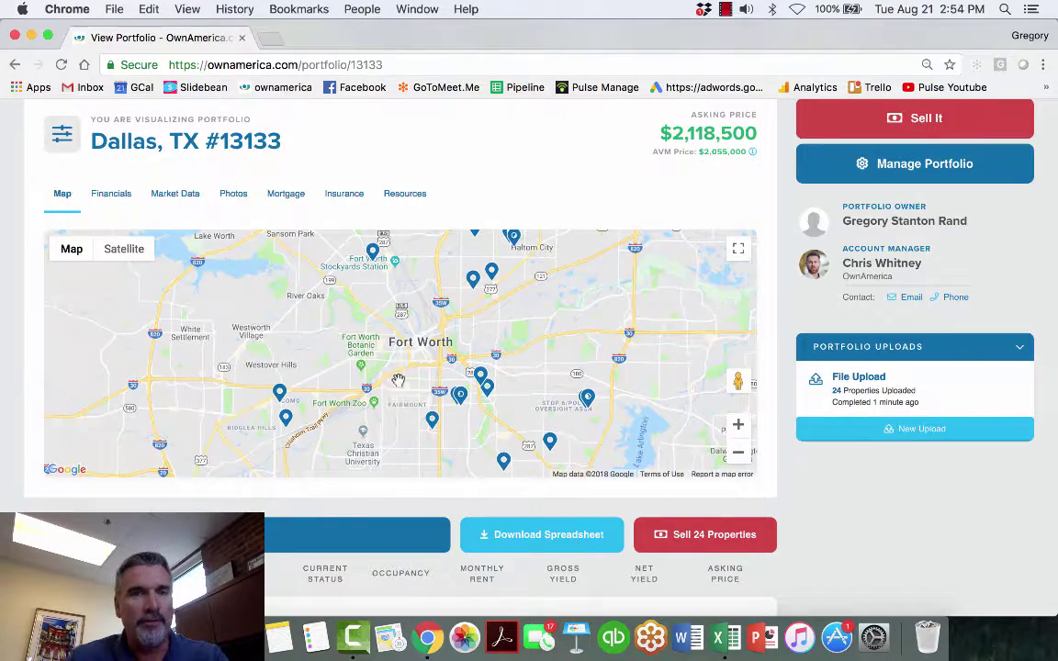
scroll(451, 532, "down", 10)
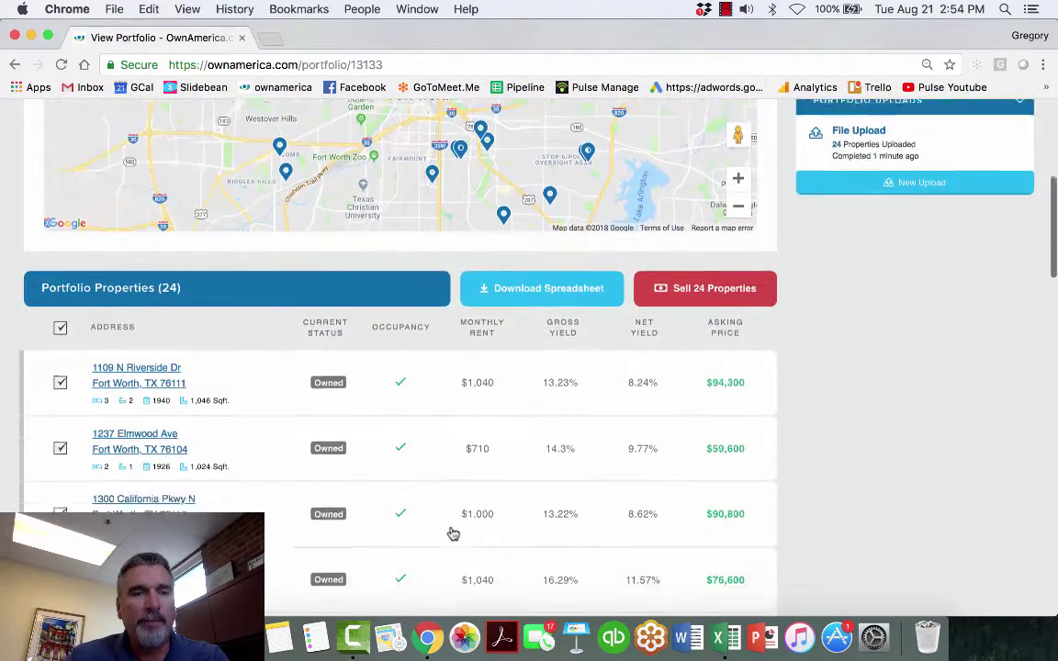
scroll(451, 533, "down", 6)
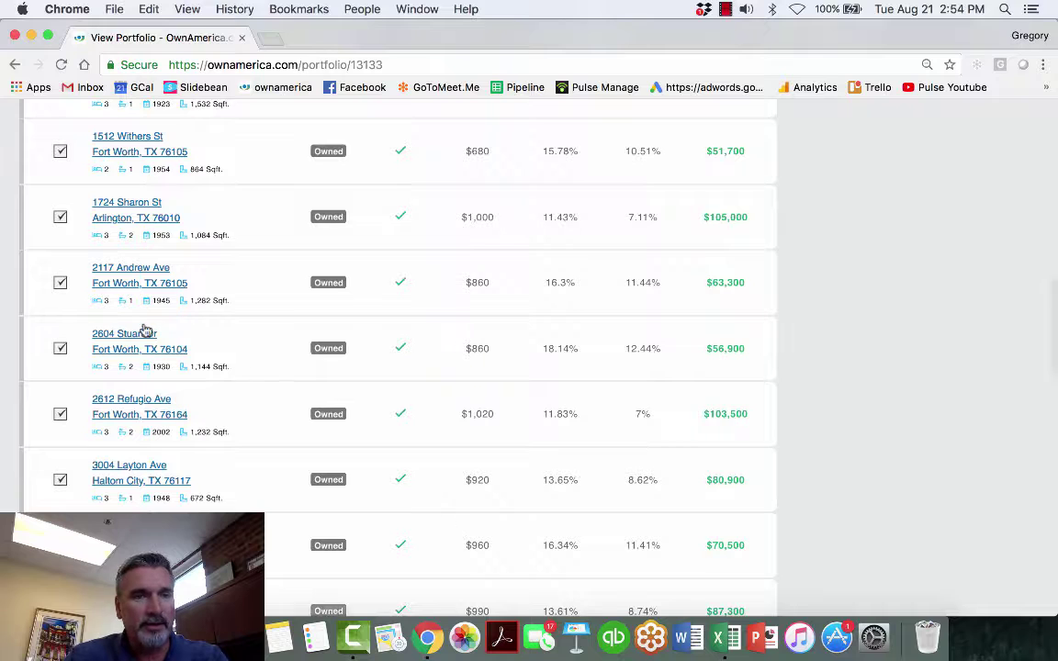
left_click(137, 336)
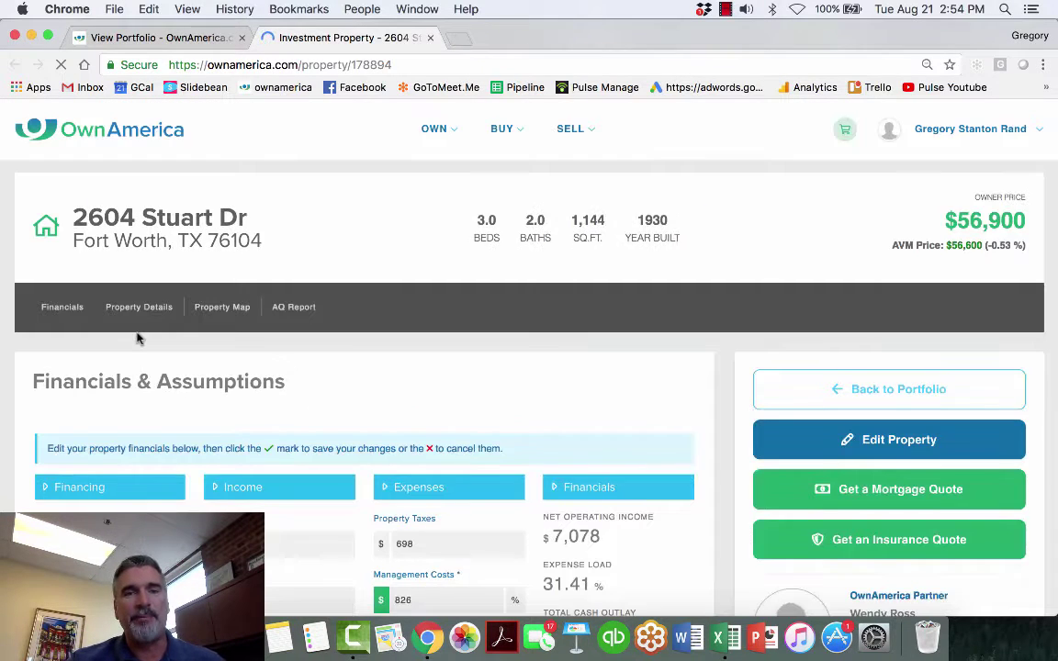
left_click(173, 38)
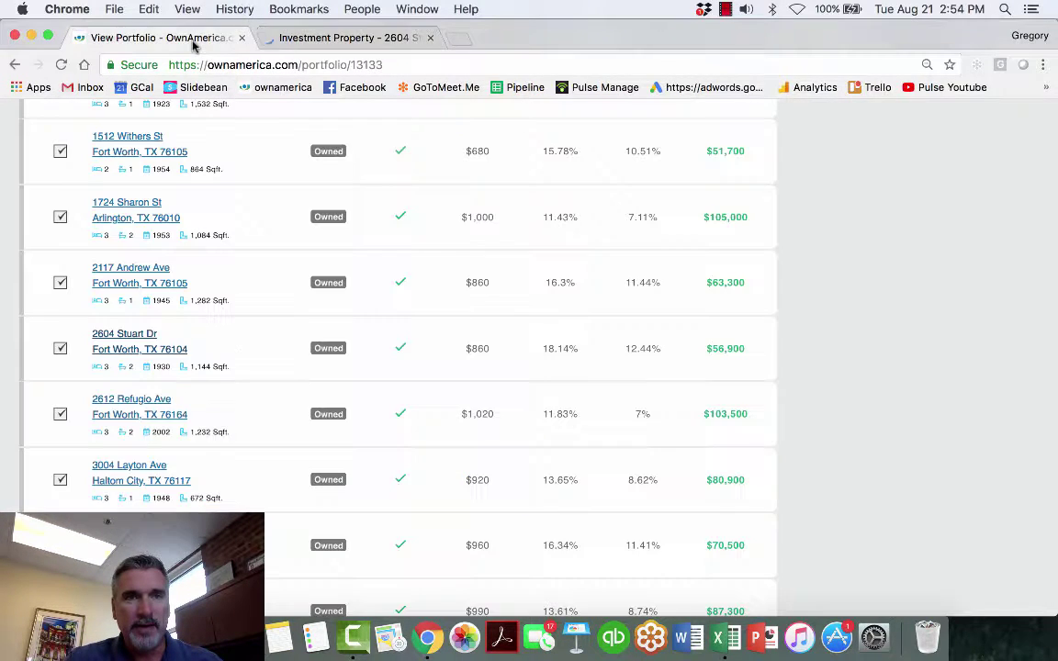
scroll(340, 280, "up", 20)
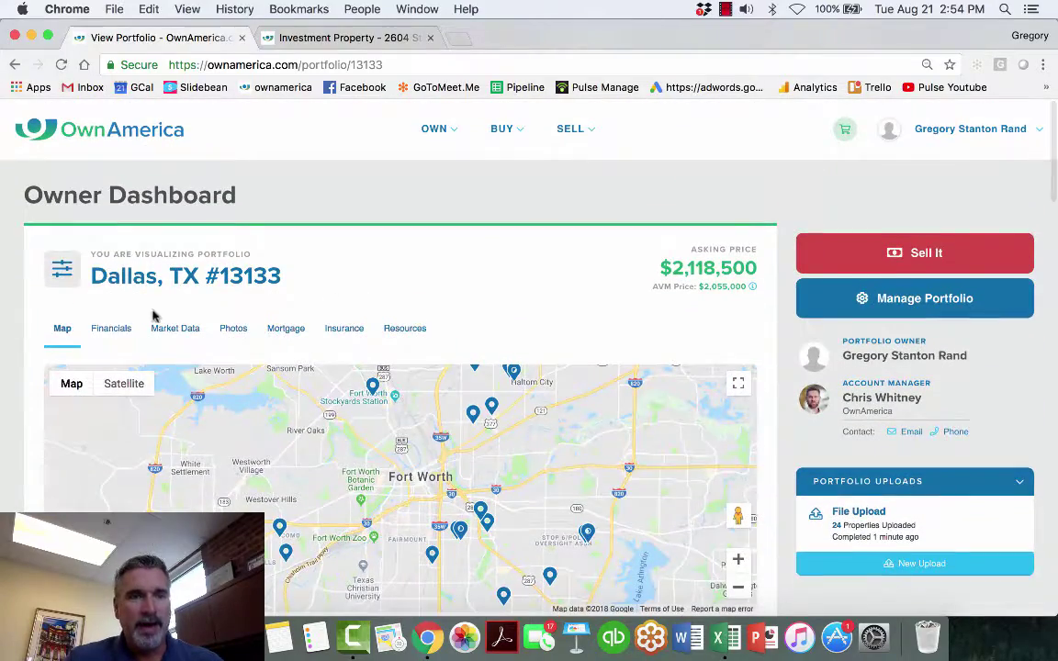
scroll(117, 324, "down", 1)
- On the Financials tab, set Annual Rent Increase to 3%
left_click(110, 306)
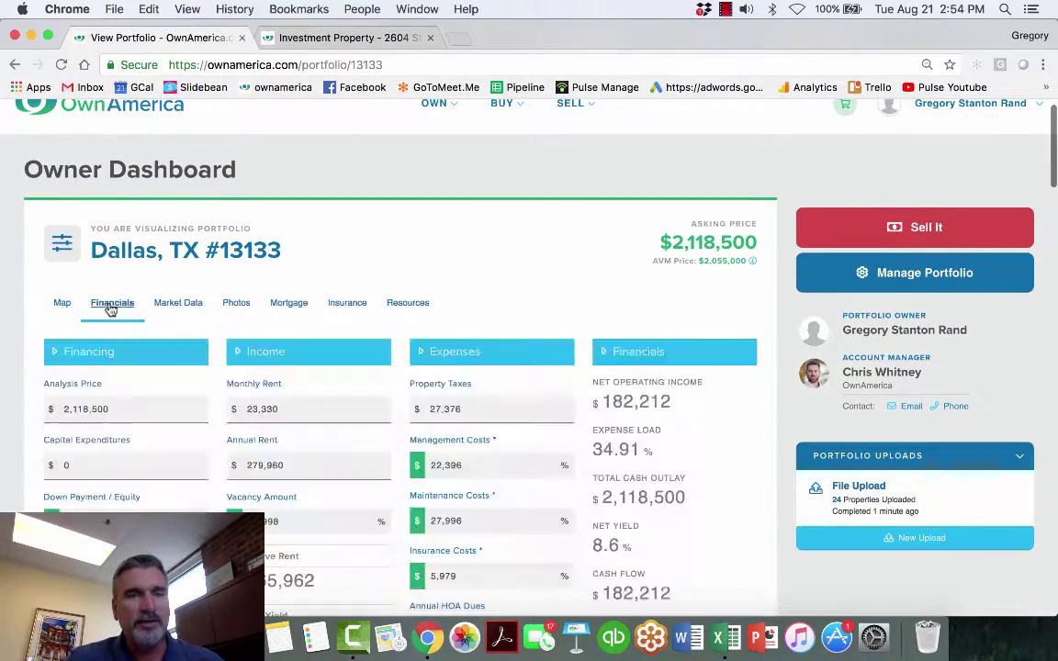
scroll(296, 296, "down", 5)
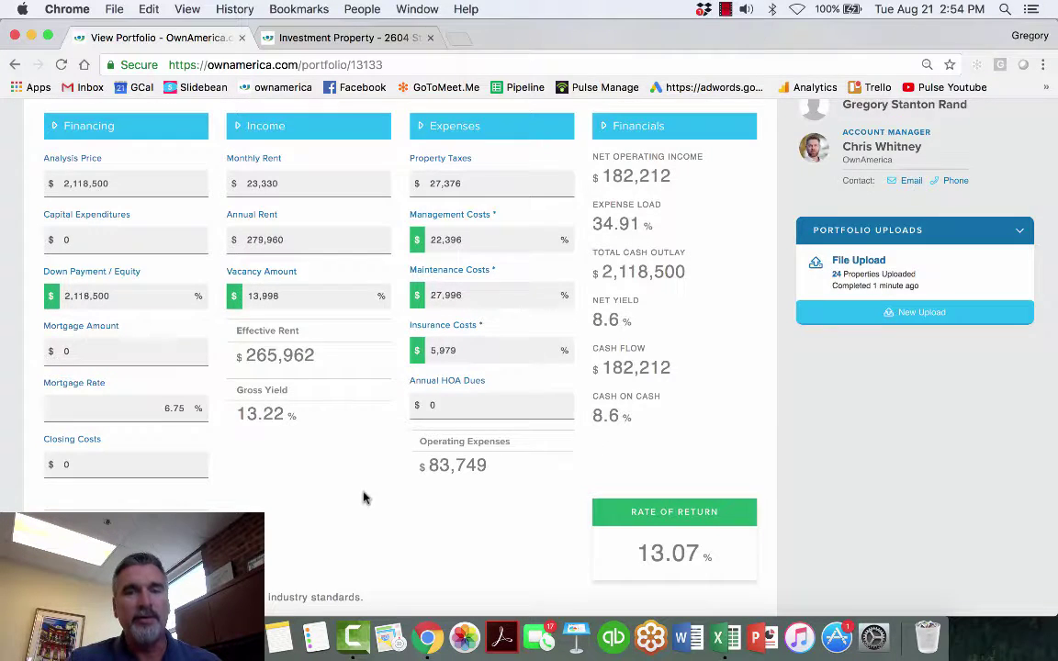
scroll(364, 496, "down", 10)
scroll(363, 496, "up", 3)
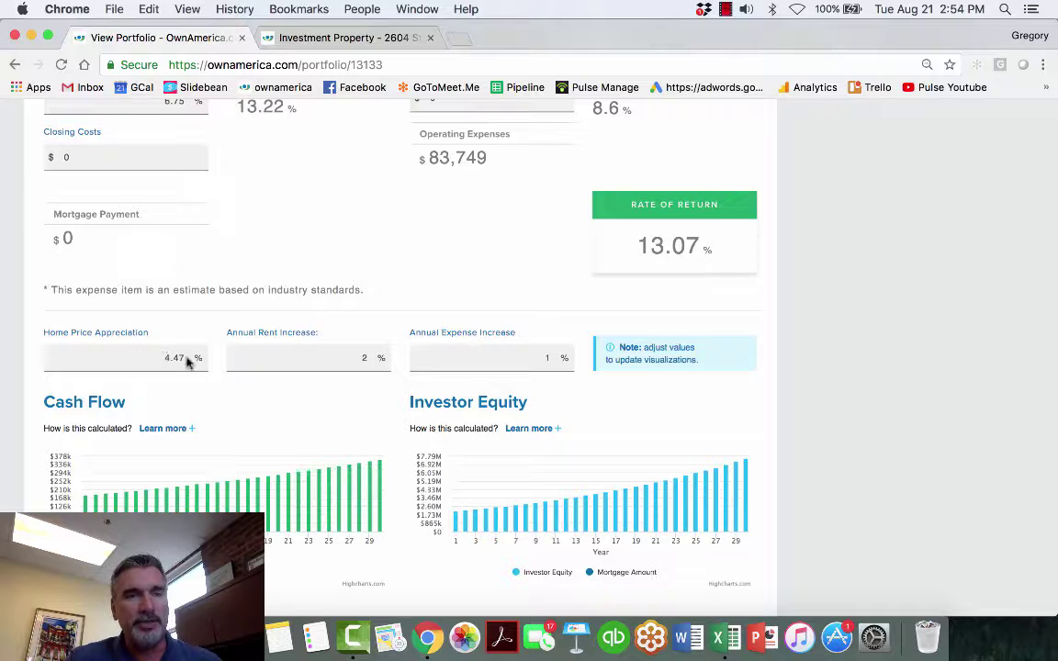
scroll(266, 390, "down", 3)
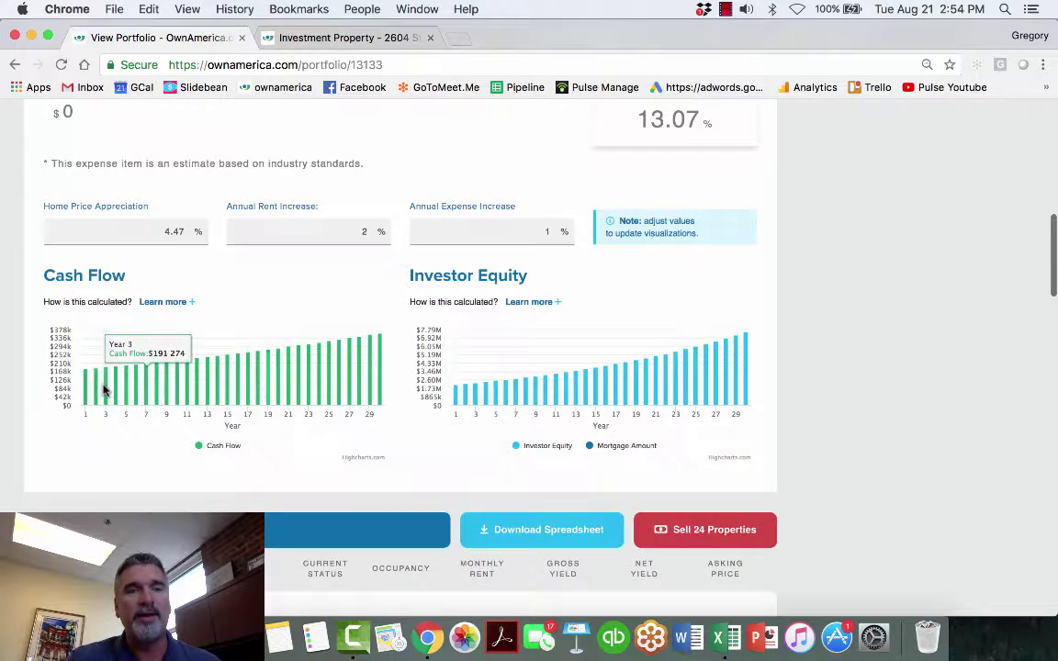
double_click(366, 230)
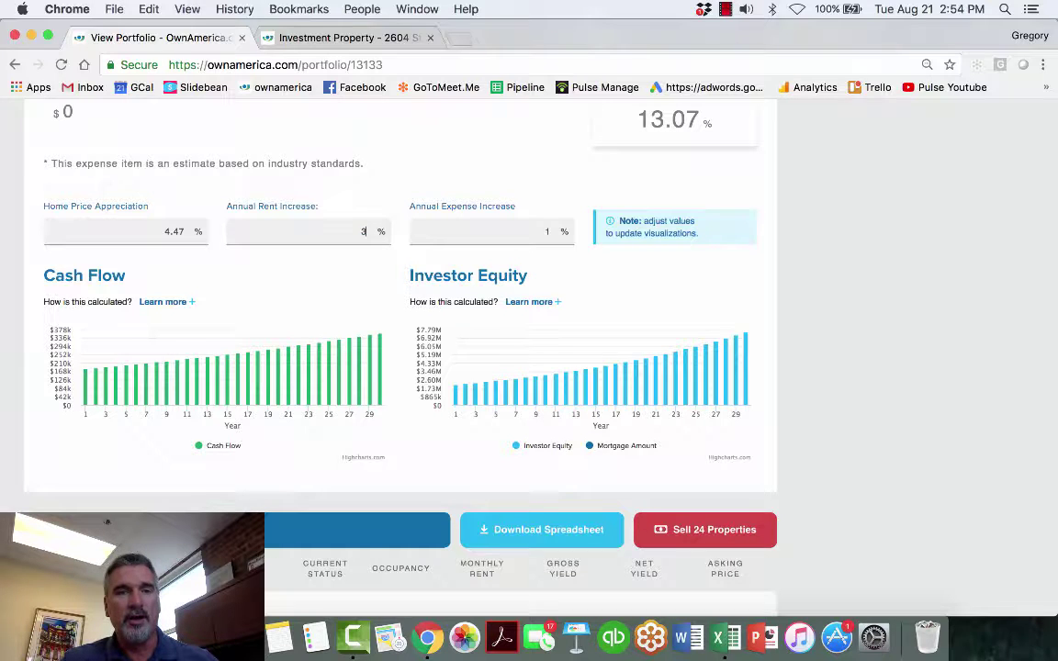
key("Tab")
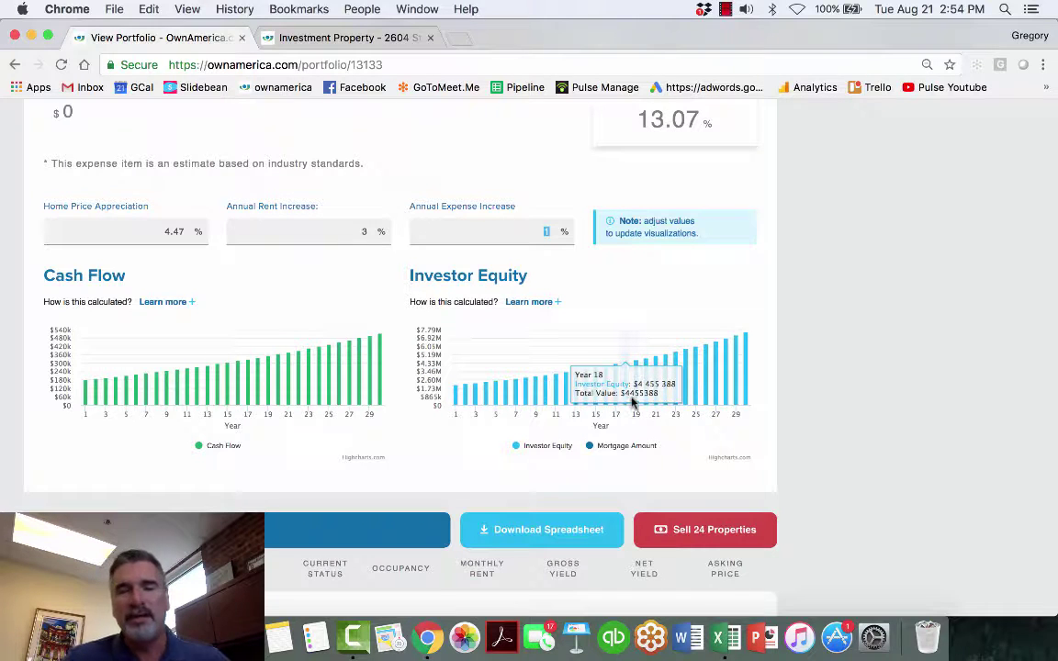
- Set Home Price Appreciation to 3% and review the recalculated 11.6% return
double_click(170, 231)
type("3")
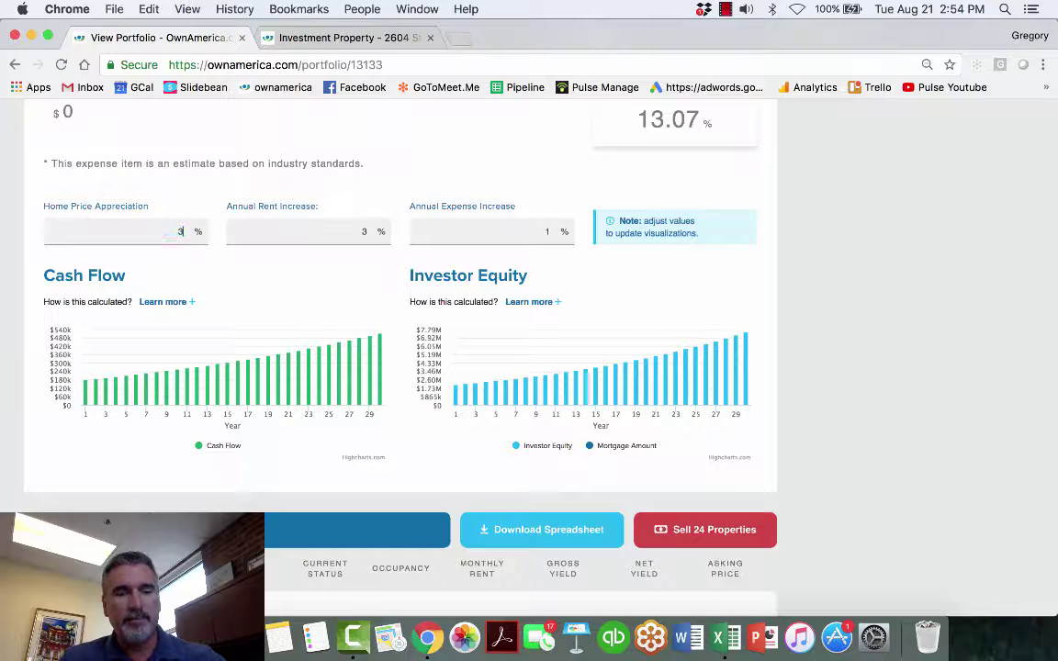
key("Tab")
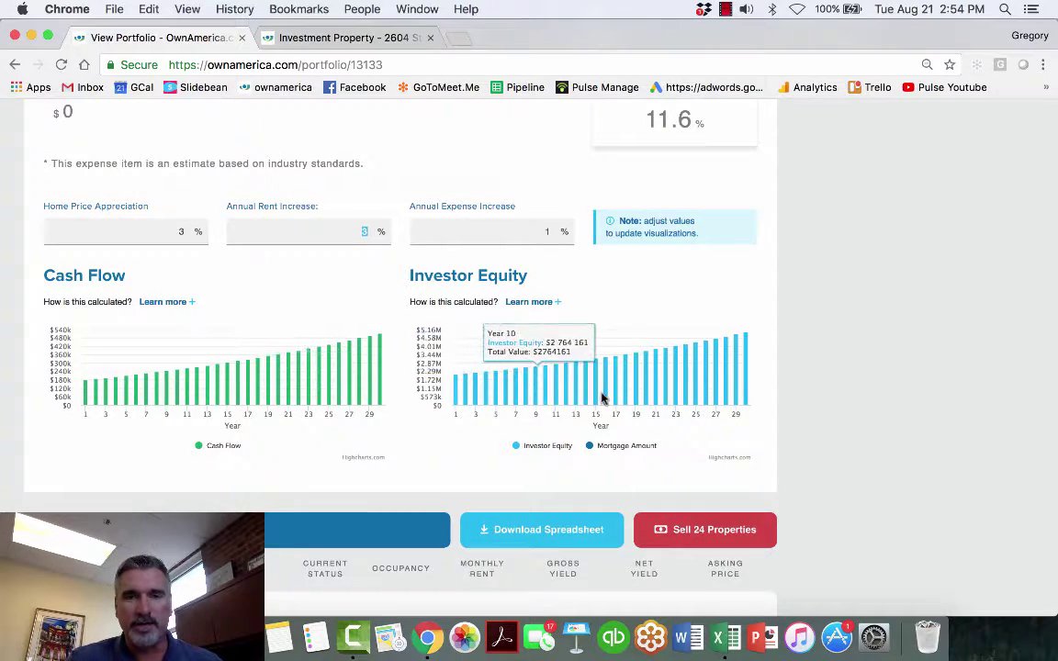
scroll(634, 378, "up", 5)
scroll(640, 384, "down", 6)
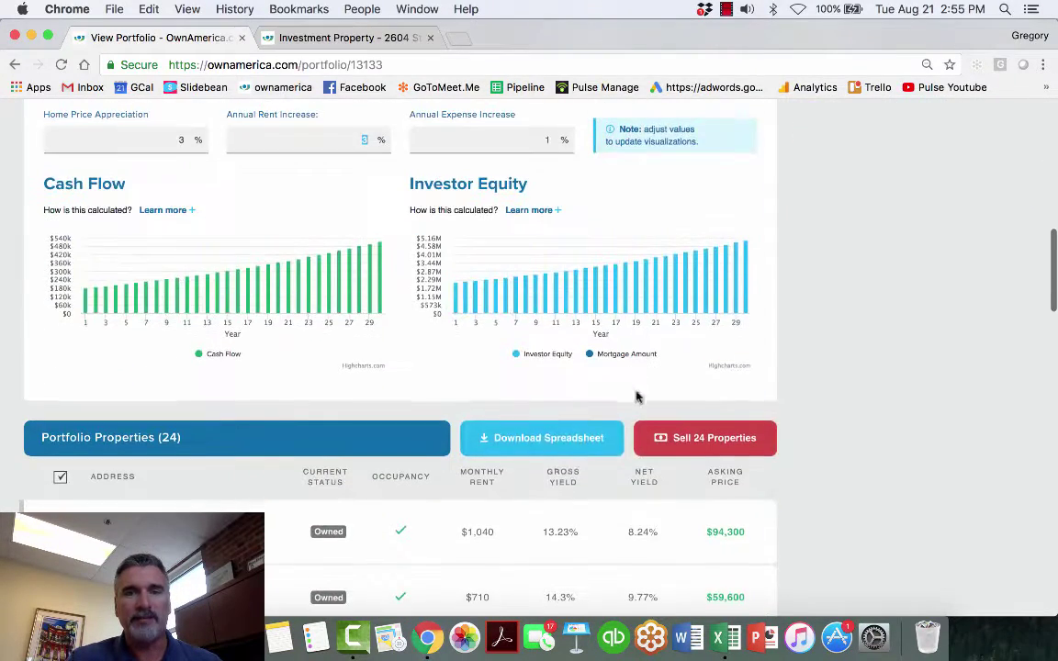
scroll(551, 432, "up", 4)
scroll(553, 416, "up", 8)
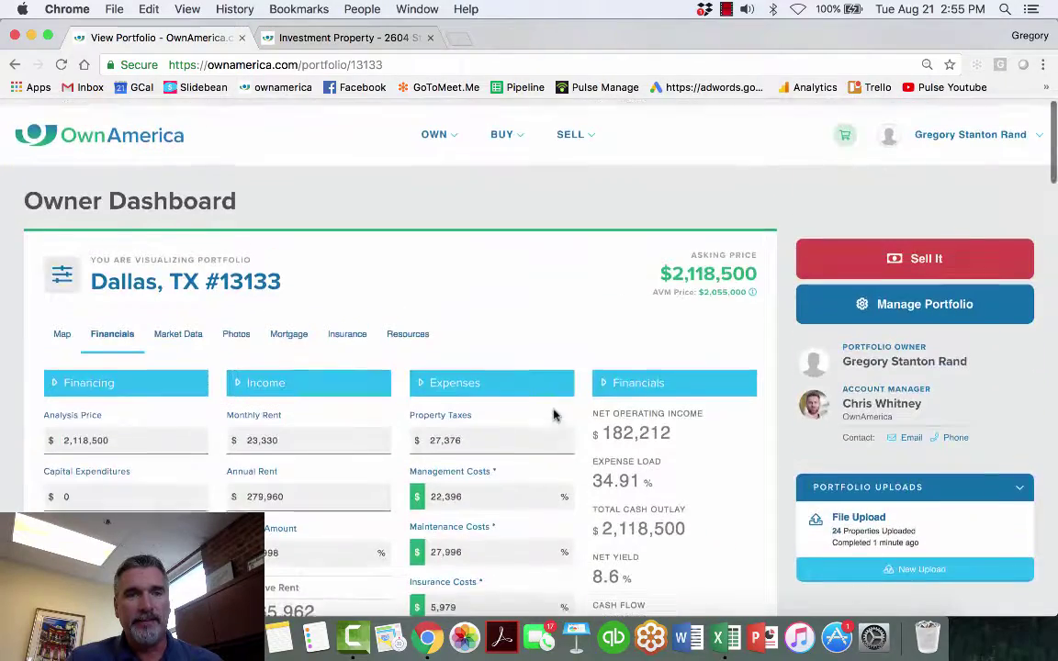
- Show the Market Data Home Price Performance chart for Tarrant County, Texas and the US
left_click(170, 328)
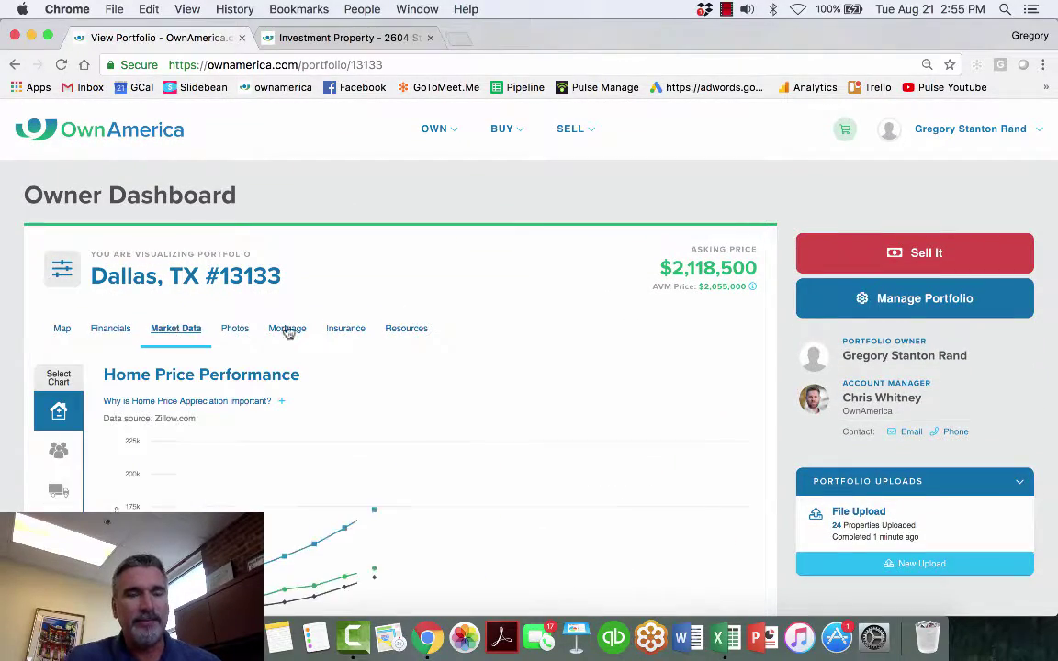
scroll(317, 332, "down", 3)
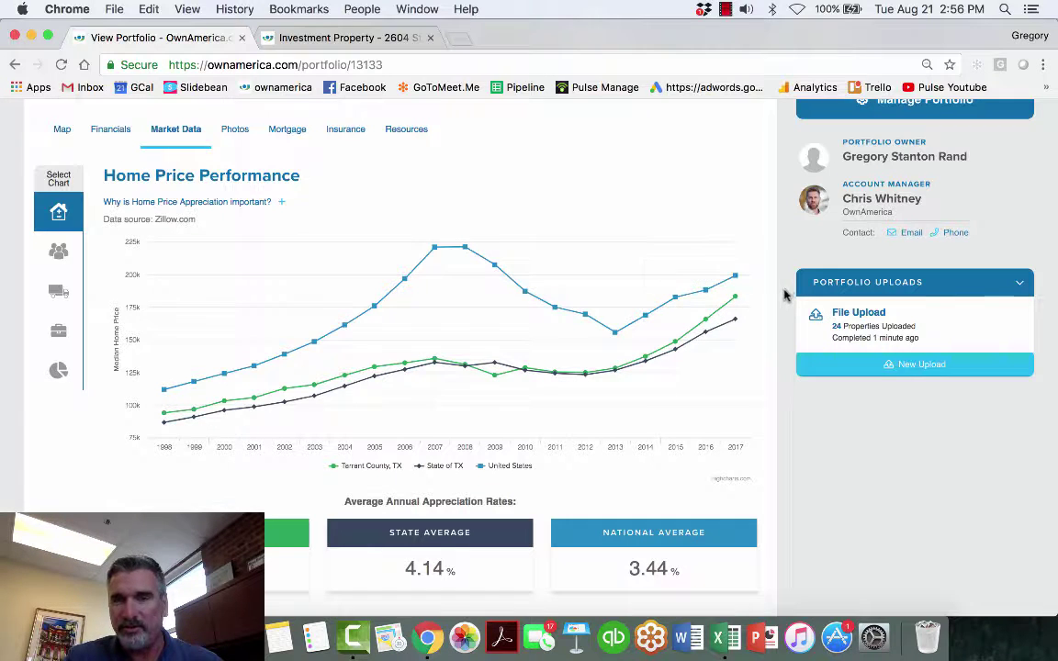
scroll(517, 340, "down", 2)
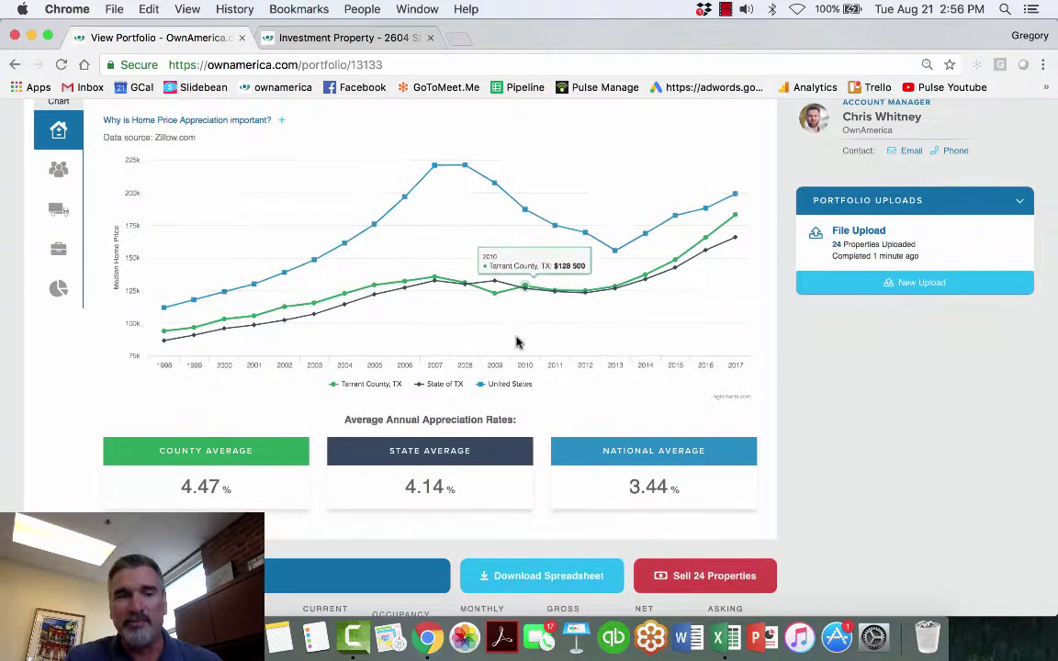
left_click_drag(170, 486, 223, 488)
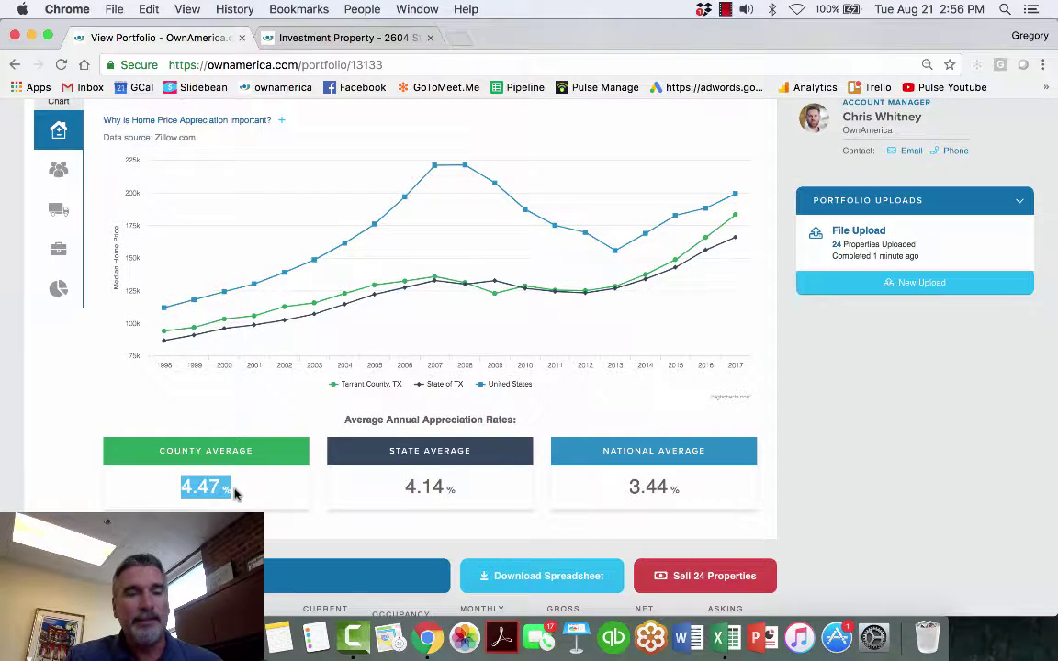
scroll(258, 377, "down", 3)
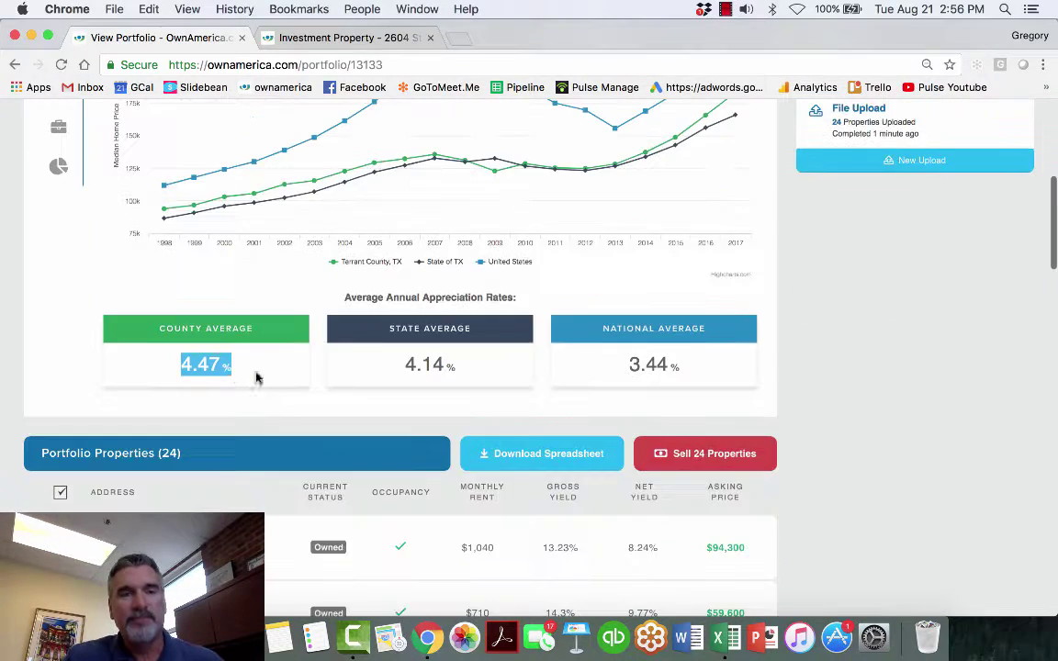
scroll(236, 371, "up", 7)
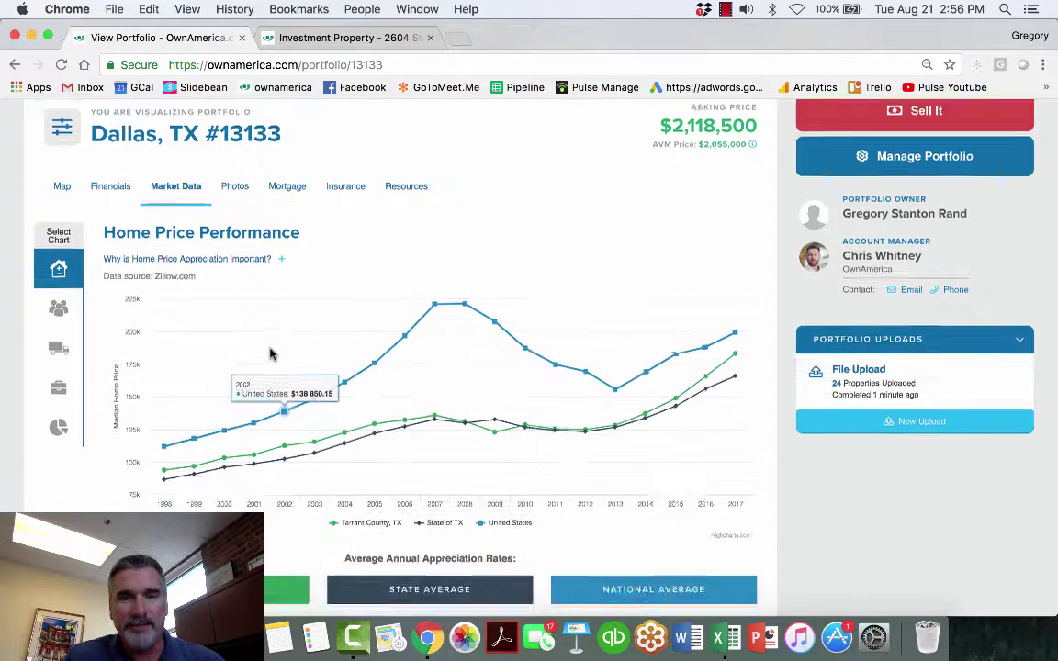
scroll(272, 354, "down", 4)
left_click(444, 473)
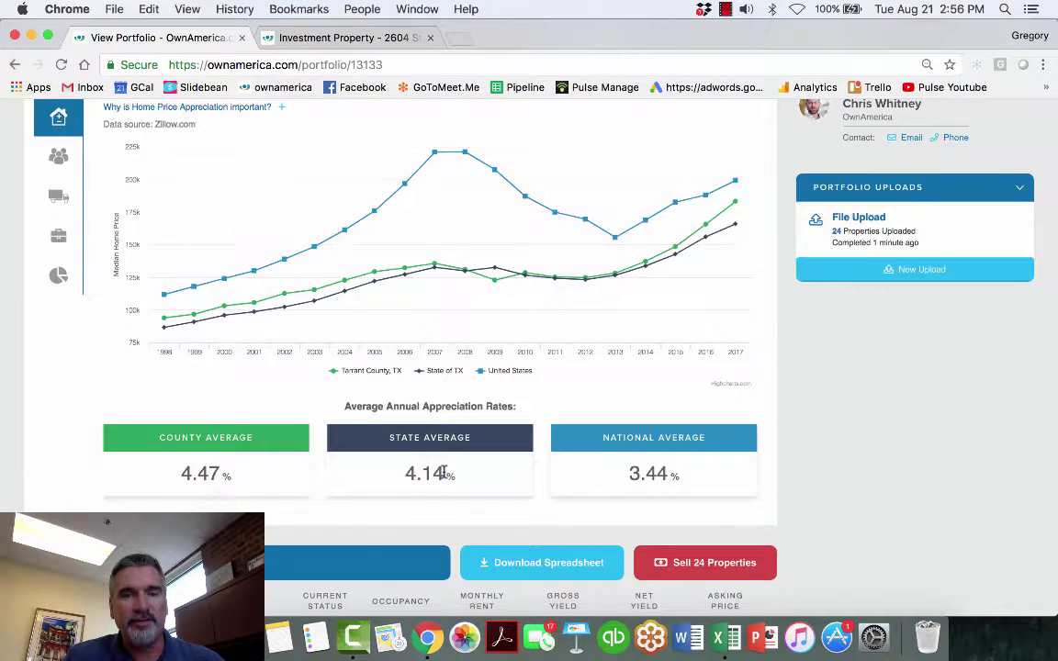
left_click_drag(620, 475, 683, 475)
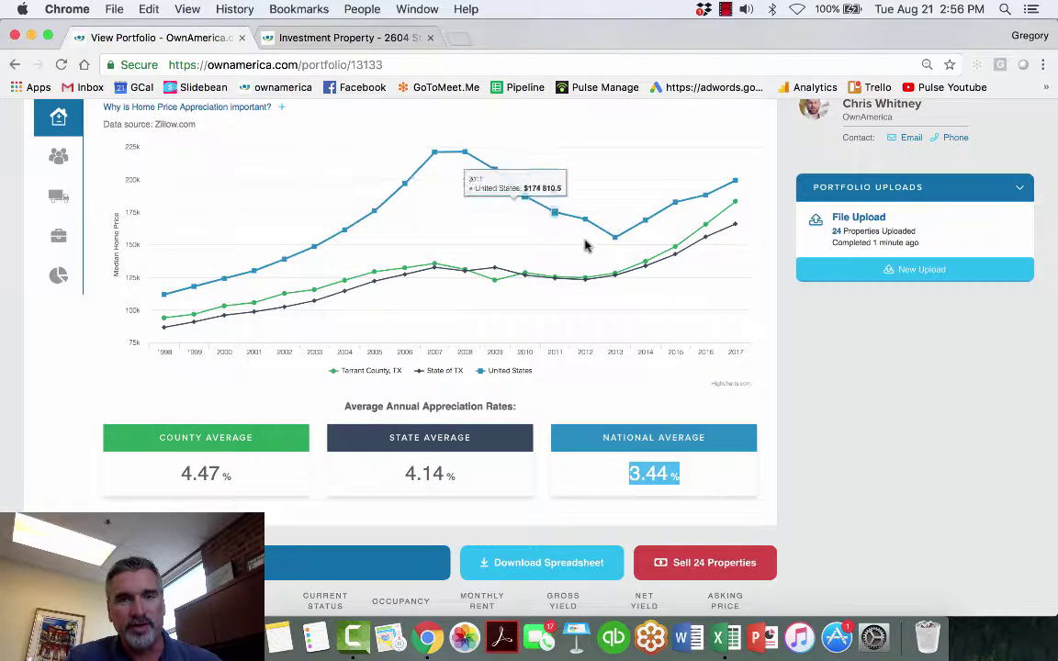
scroll(648, 241, "up", 4)
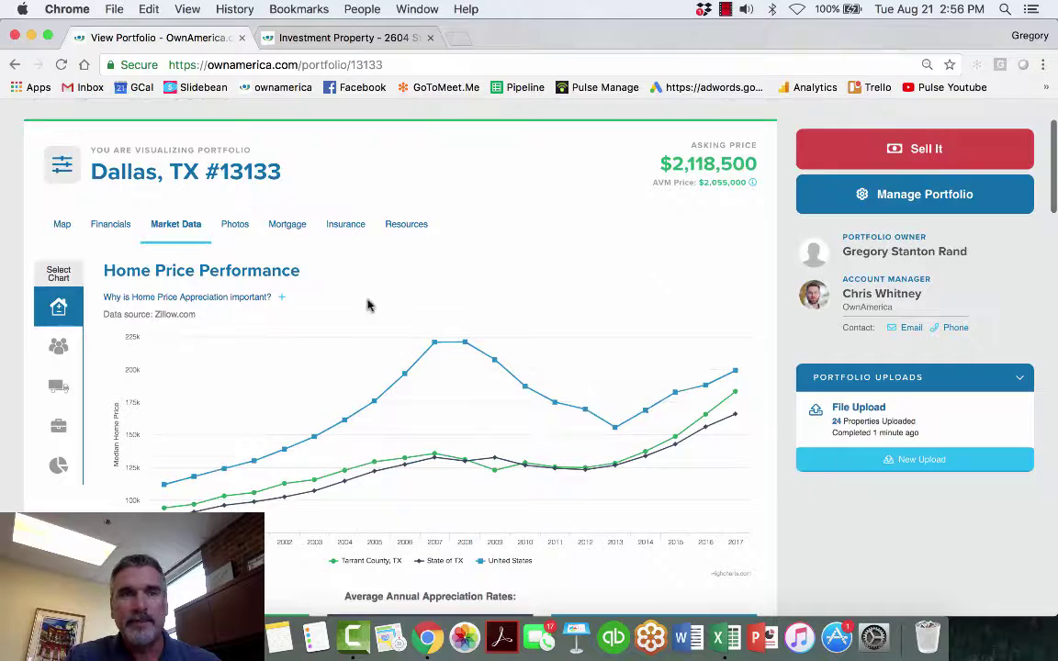
- View the Population Change, Migration Patterns, Unemployment Rate and Job Growth & Diversity charts in turn
left_click(57, 354)
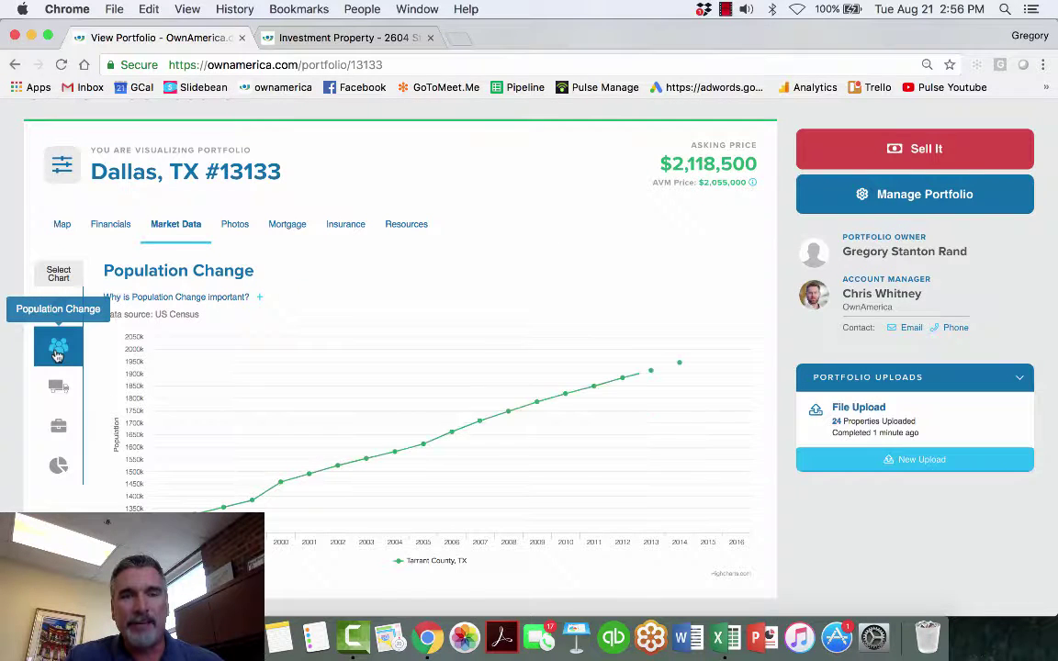
left_click(57, 381)
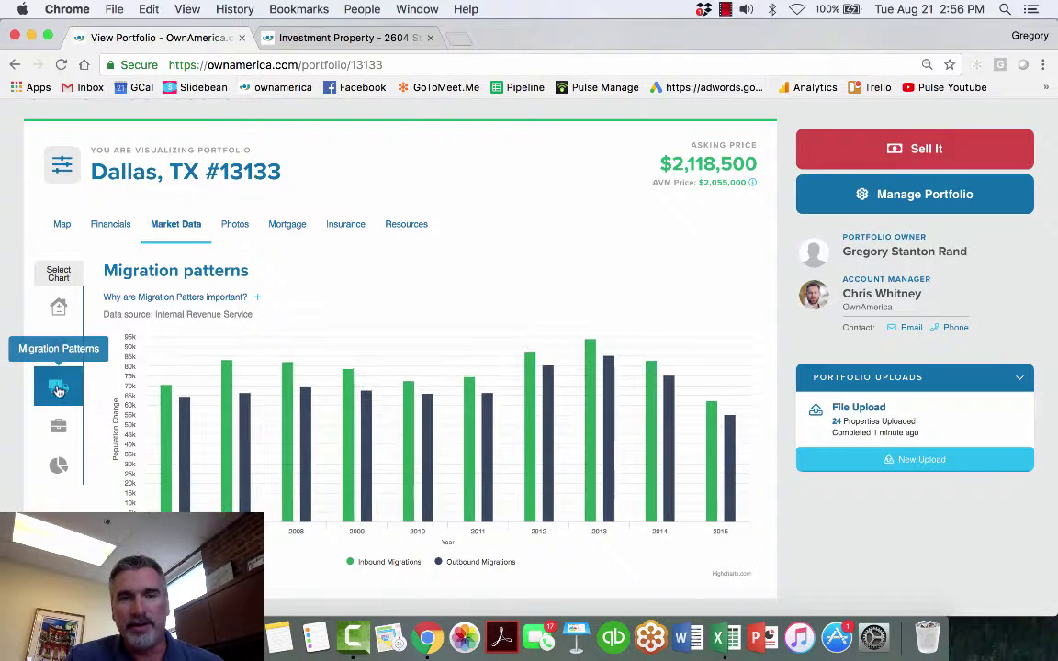
left_click(61, 430)
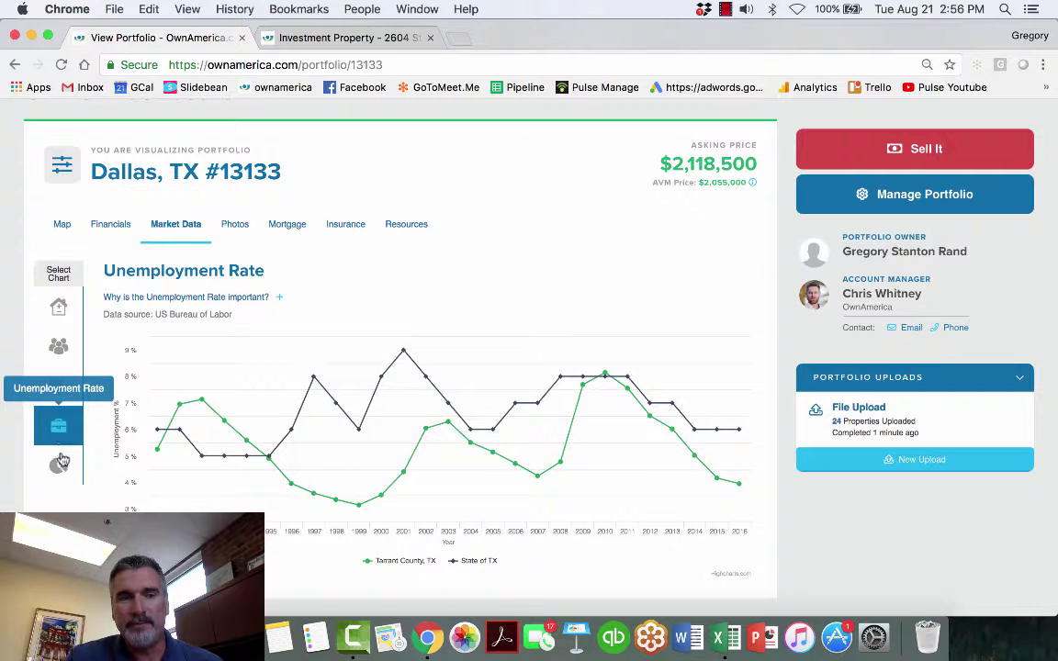
left_click(60, 461)
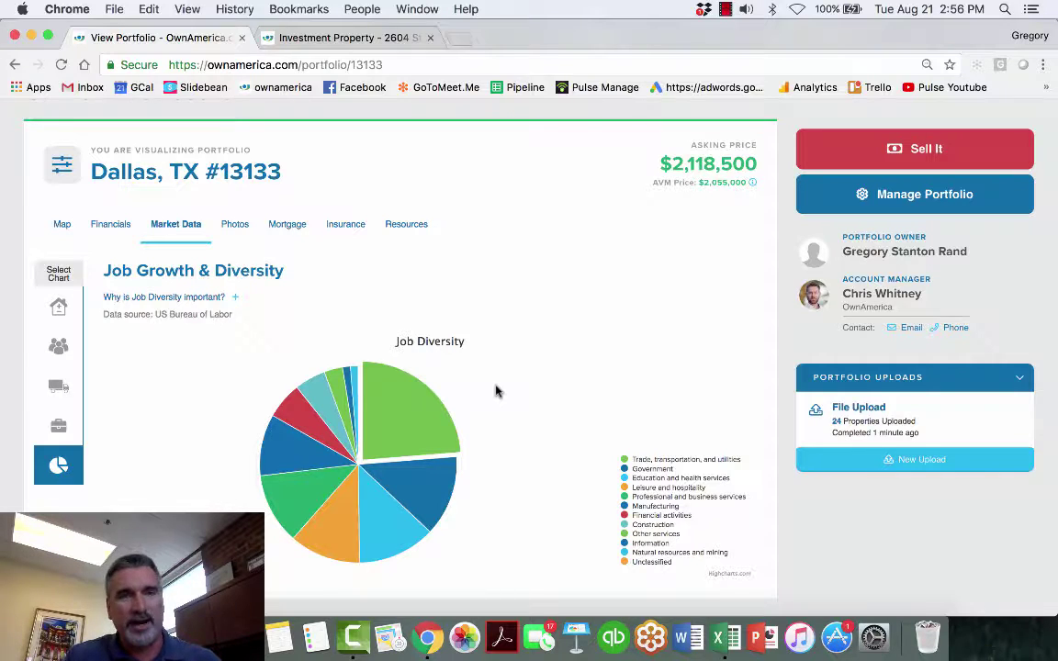
- Scroll through the portfolio's photo grid, then switch to the Mortgage Modeler
left_click(231, 223)
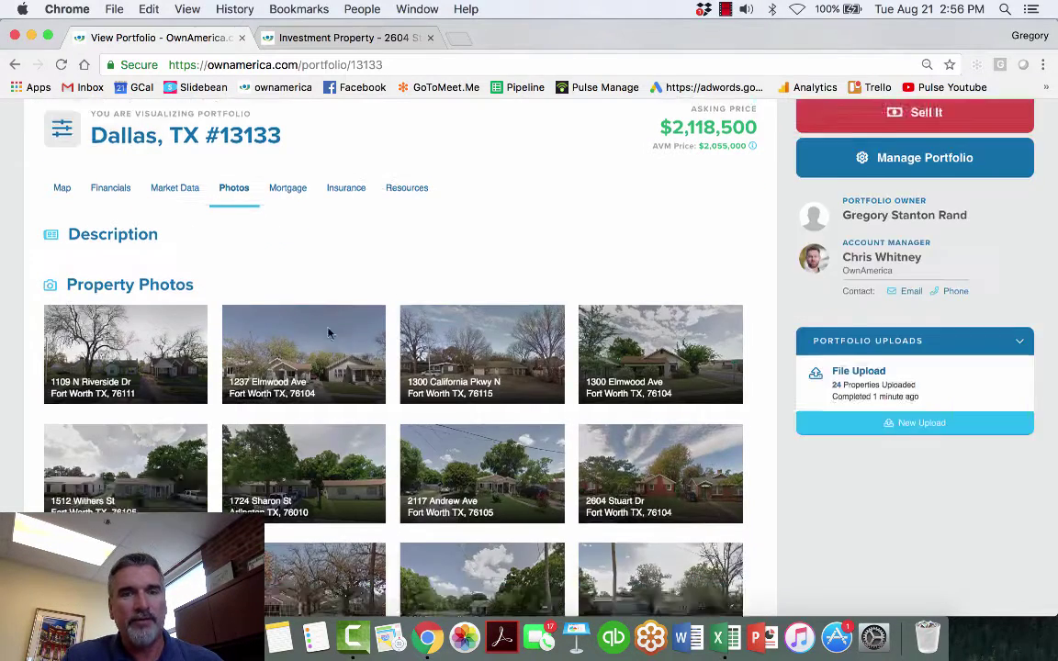
scroll(327, 332, "down", 10)
scroll(328, 334, "down", 2)
scroll(329, 334, "up", 15)
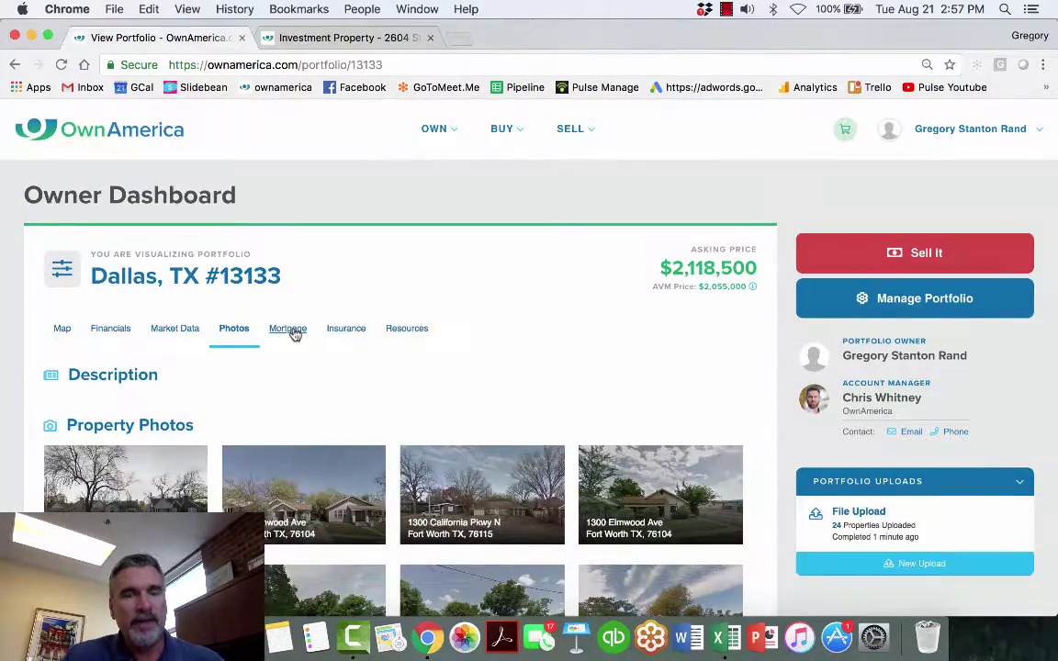
left_click(288, 329)
scroll(293, 334, "down", 3)
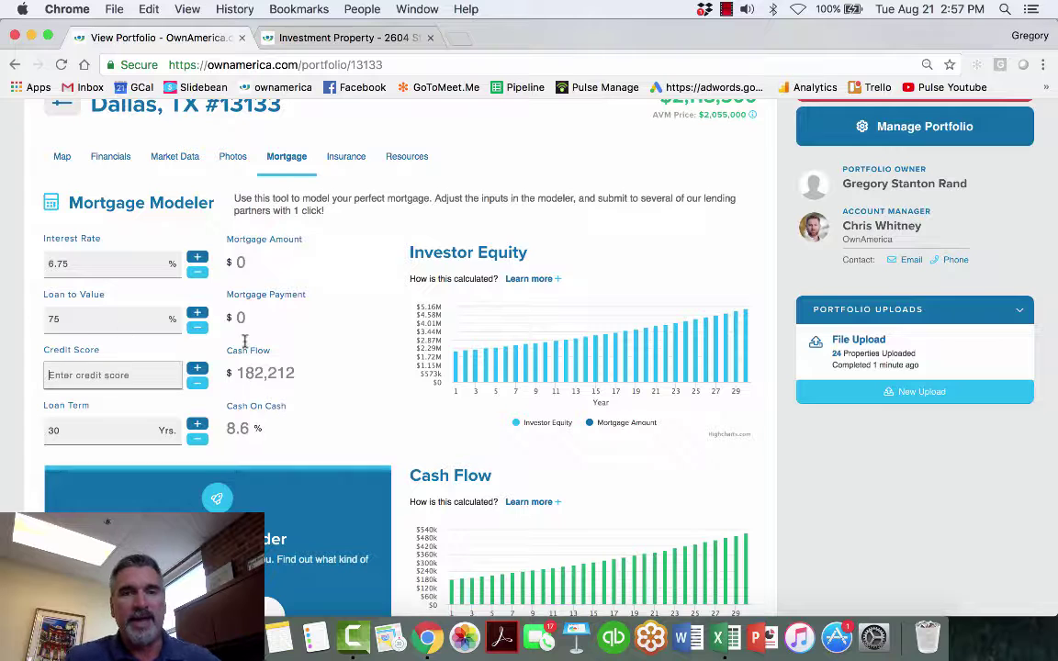
- Recalculate the mortgage at 6.75% and 75% LTV: $1,588,875 loan, $10,305 payment, 11.05% cash on cash
left_click(289, 365)
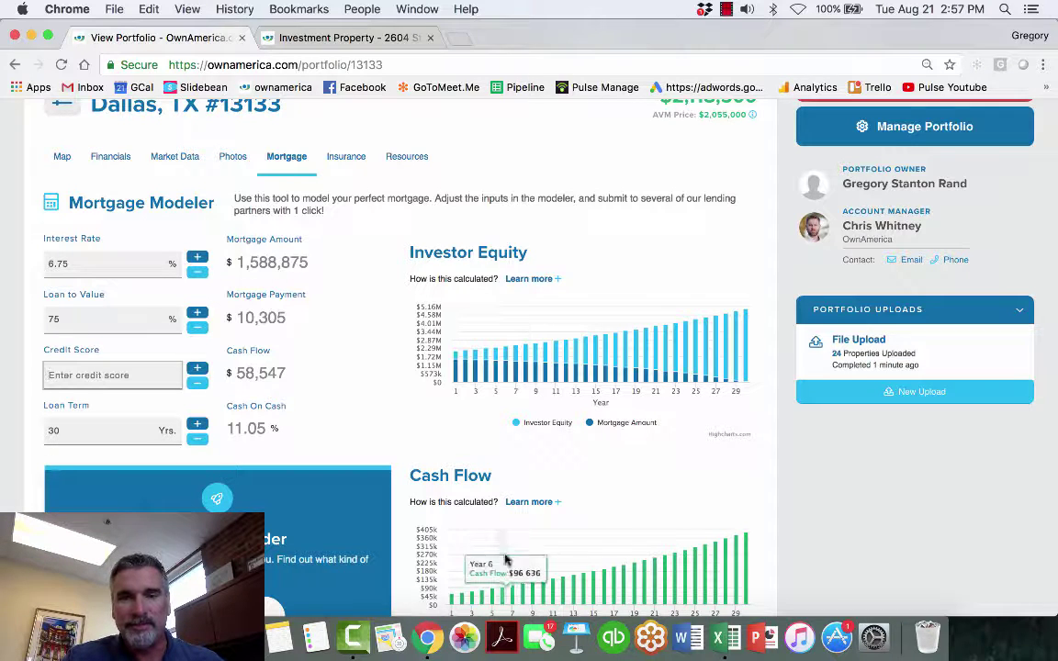
scroll(619, 503, "down", 2)
left_click(276, 528)
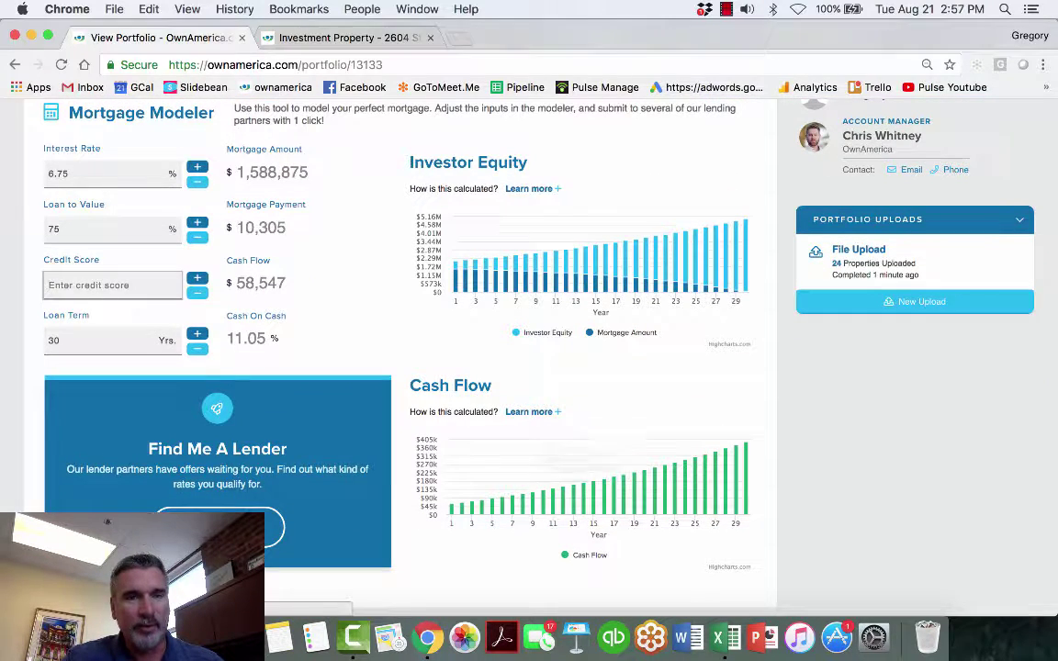
scroll(538, 443, "up", 4)
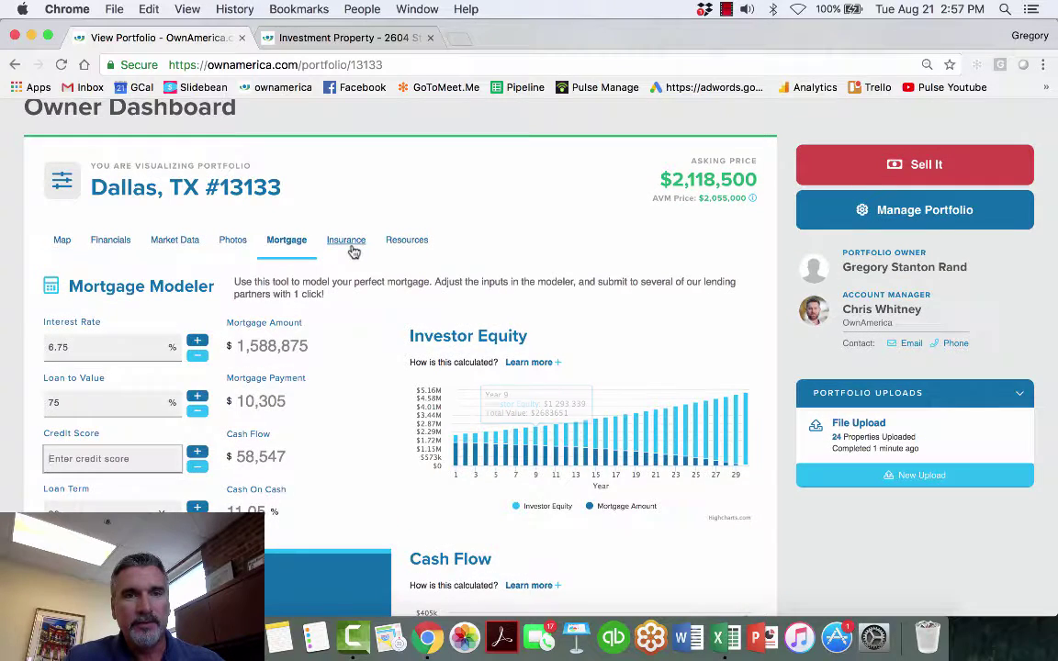
left_click(349, 246)
- Review the Trusted Resources section and view the portfolio's properties on the Fort Worth map
left_click(411, 243)
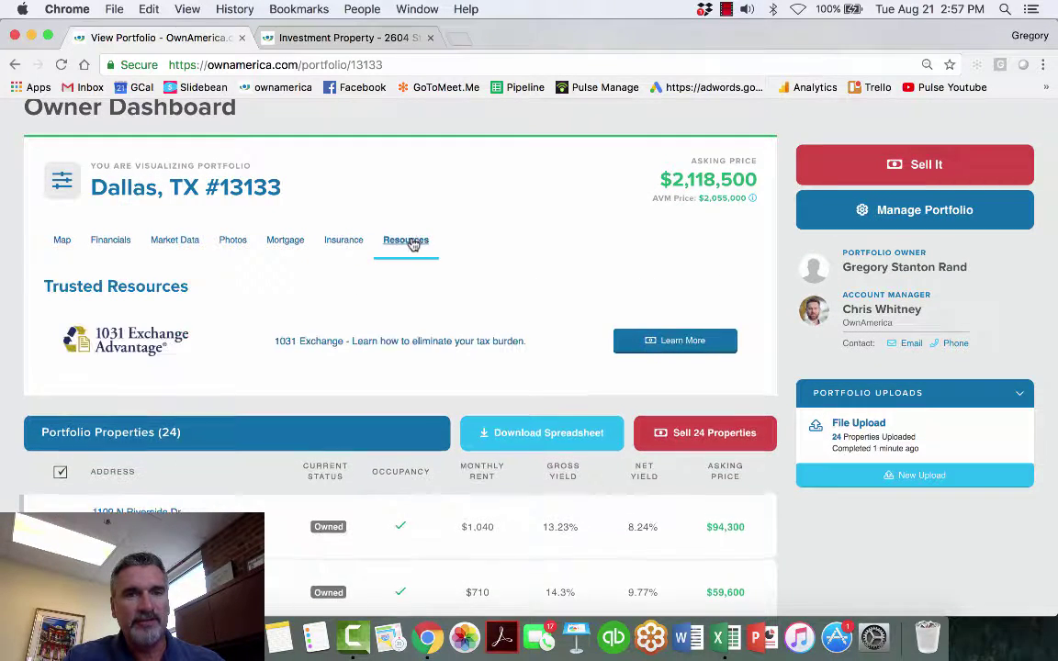
left_click(70, 241)
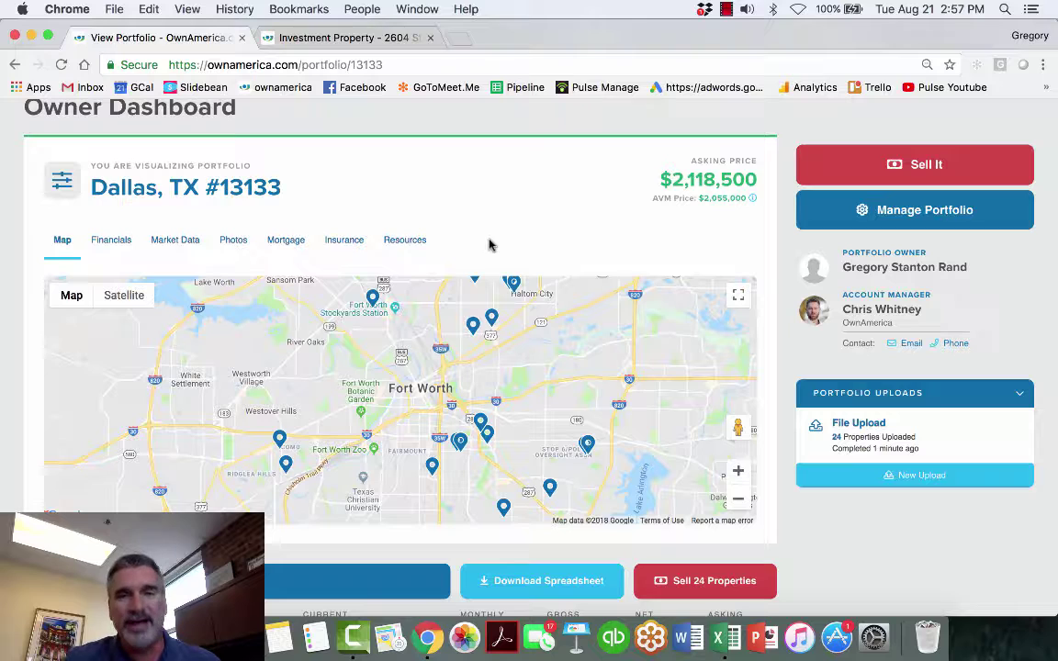
scroll(785, 246, "up", 5)
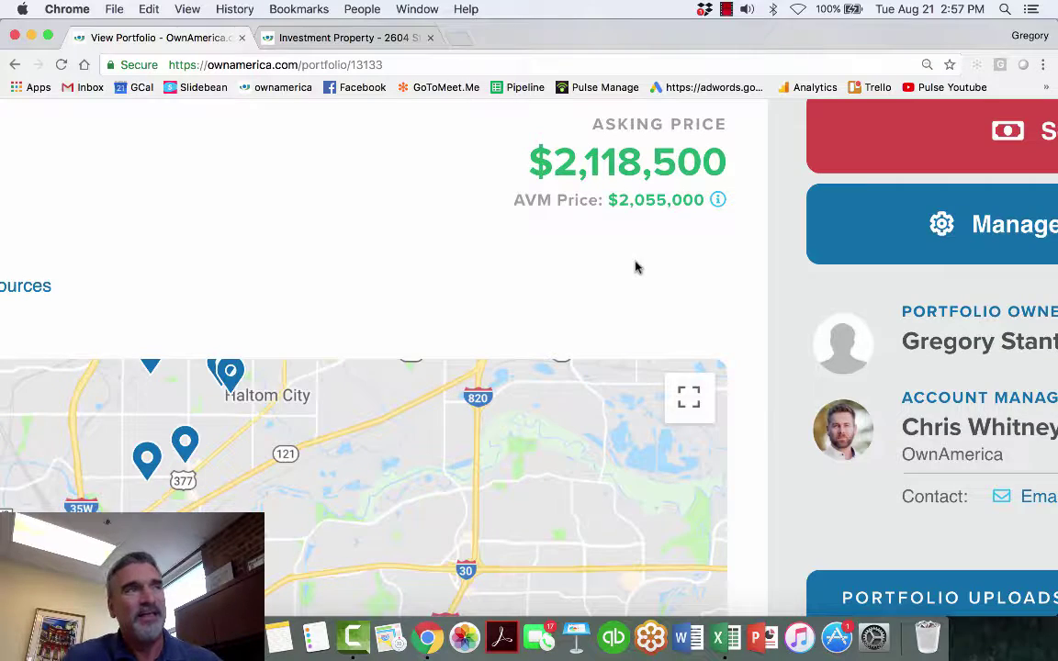
scroll(637, 269, "down", 5)
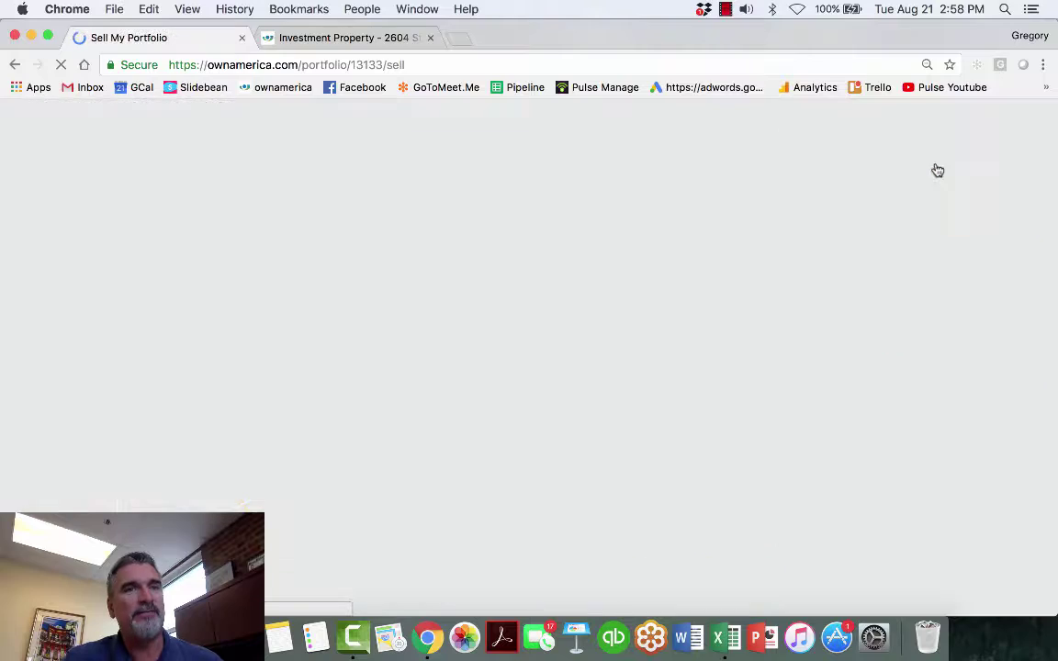
- Highlight the 119 investors count on Sell My Portfolio, then clear the highlight
scroll(448, 249, "up", 5)
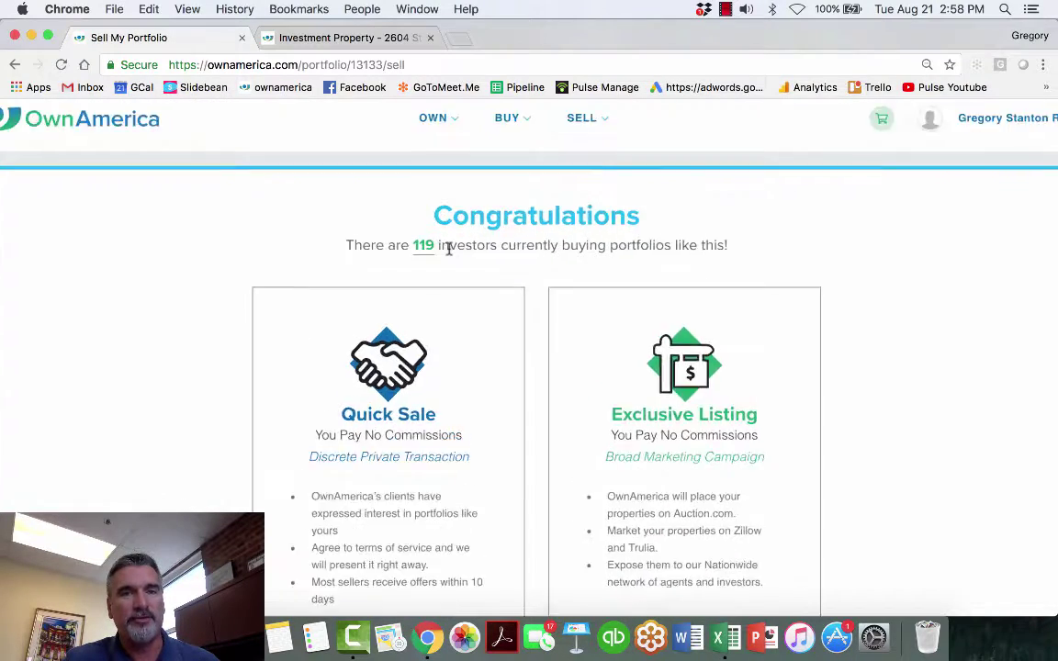
left_click_drag(432, 242, 364, 246)
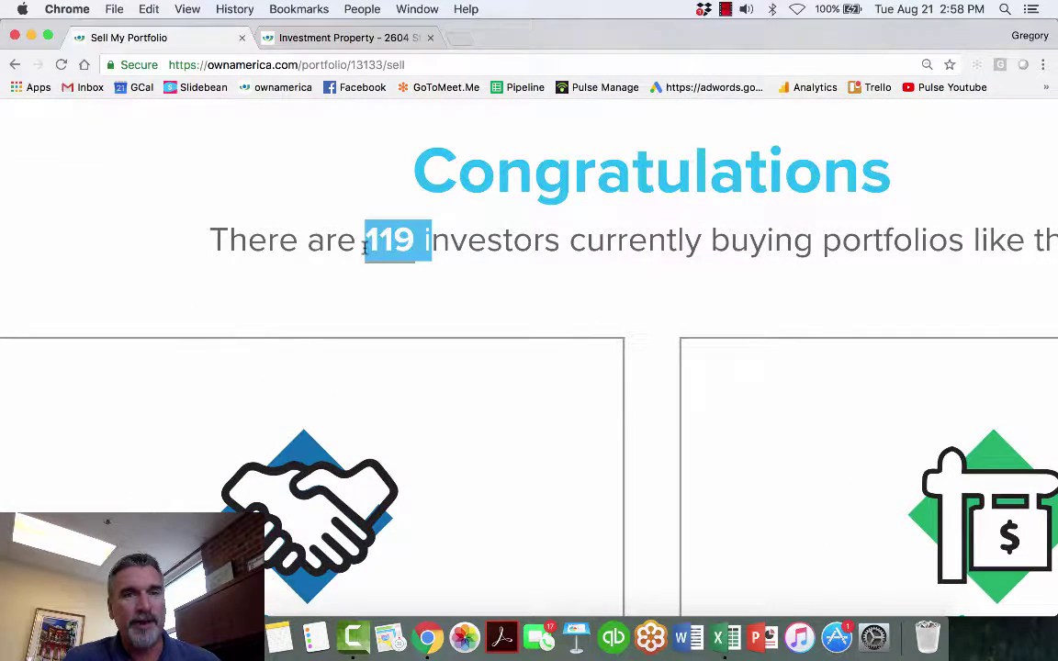
left_click(413, 270)
scroll(444, 281, "down", 5)
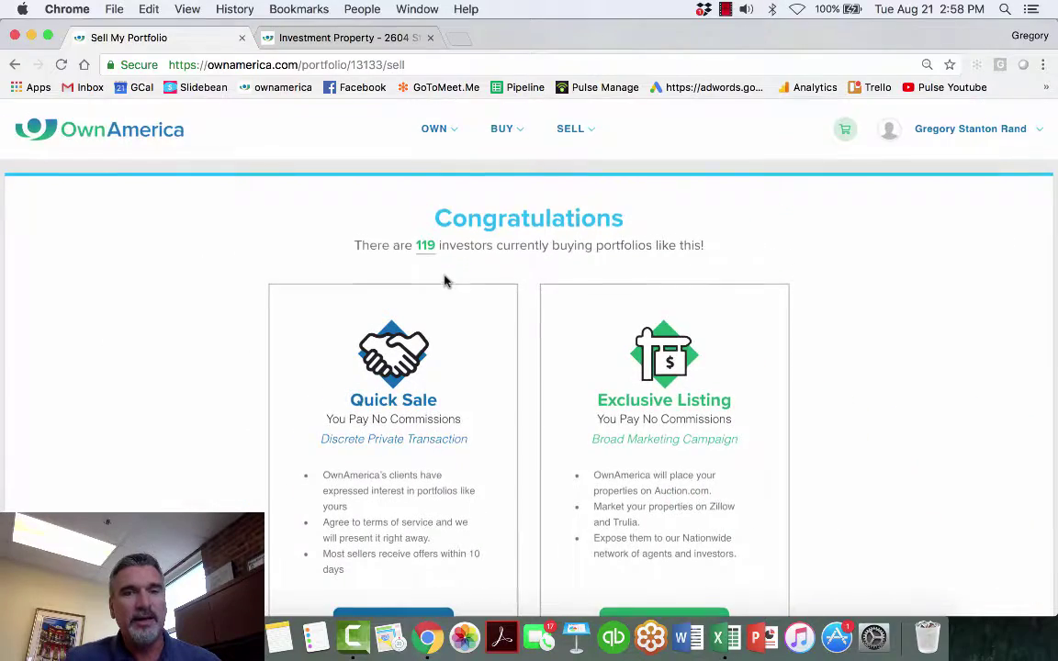
scroll(444, 281, "down", 3)
- Start a Quick Sale listing for the Dallas, TX #13133 portfolio
left_click(378, 517)
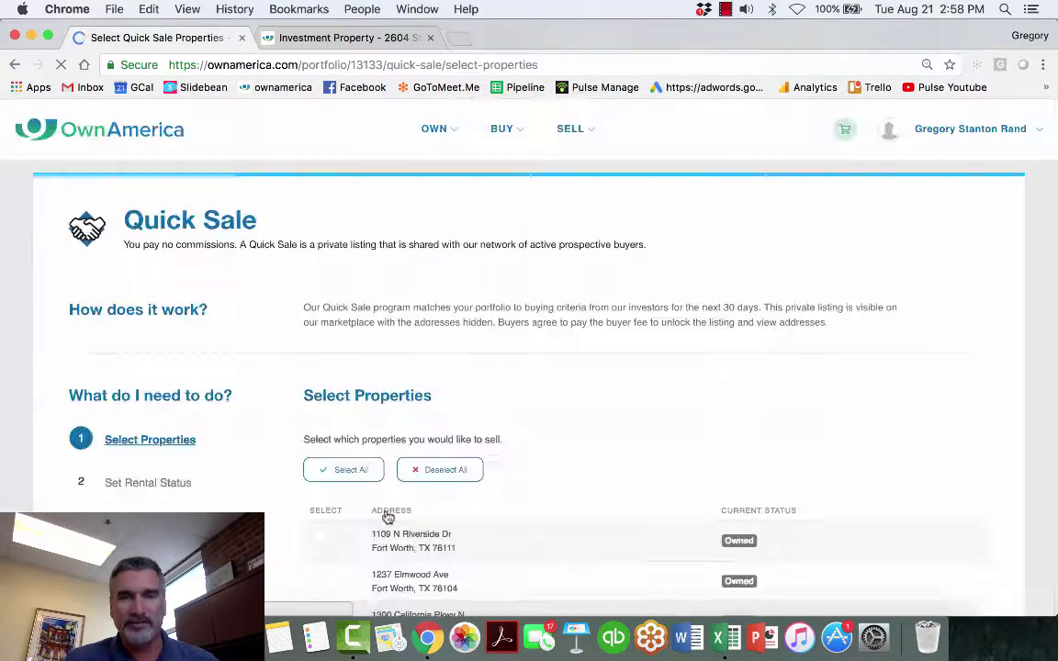
scroll(386, 517, "down", 2)
scroll(388, 518, "down", 4)
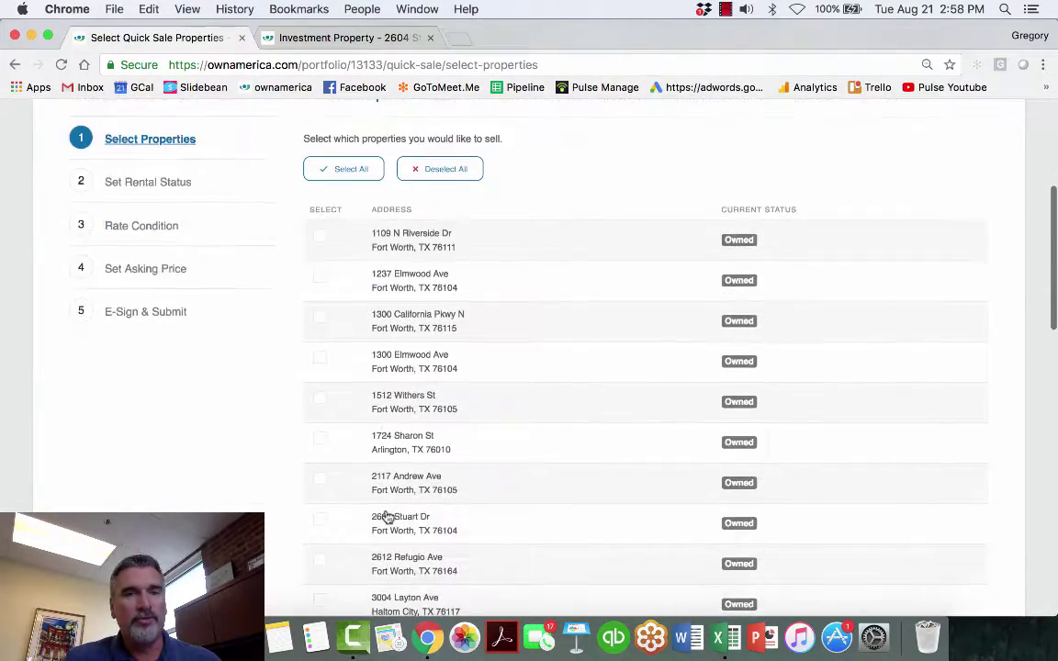
- Select all 24 properties and save the rental status totalling $23,330 monthly rent
left_click(347, 173)
scroll(564, 342, "down", 12)
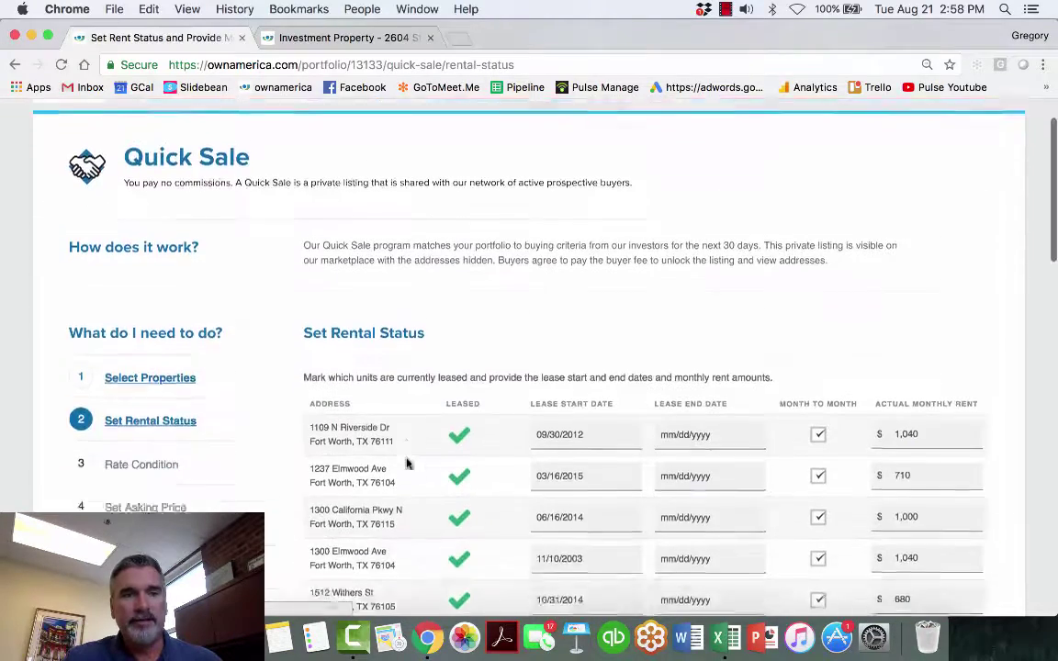
scroll(407, 463, "down", 5)
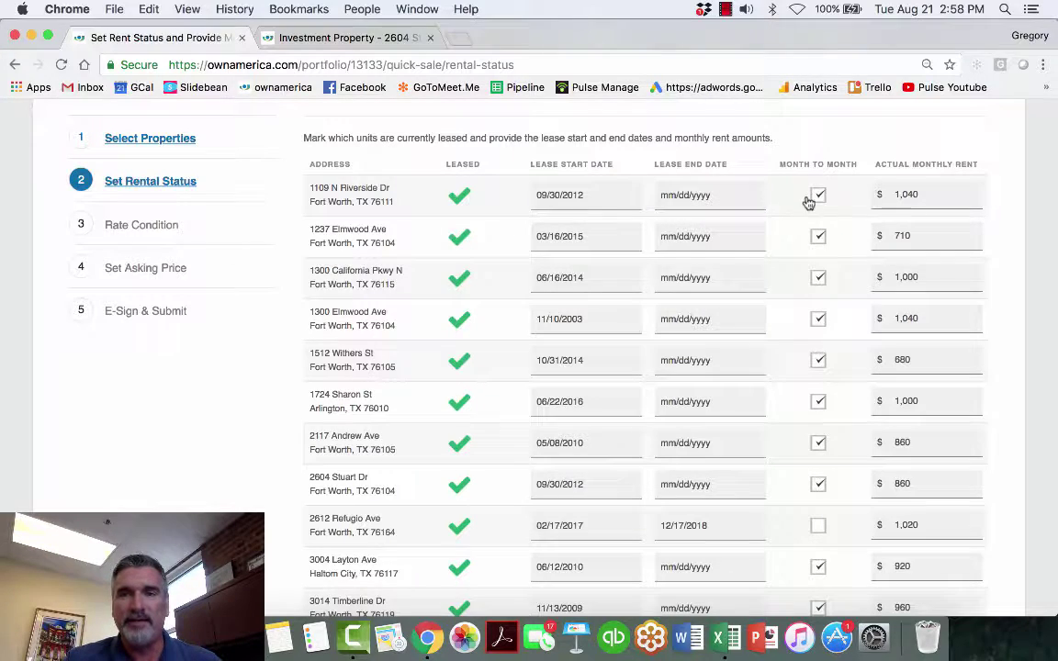
scroll(798, 399, "down", 15)
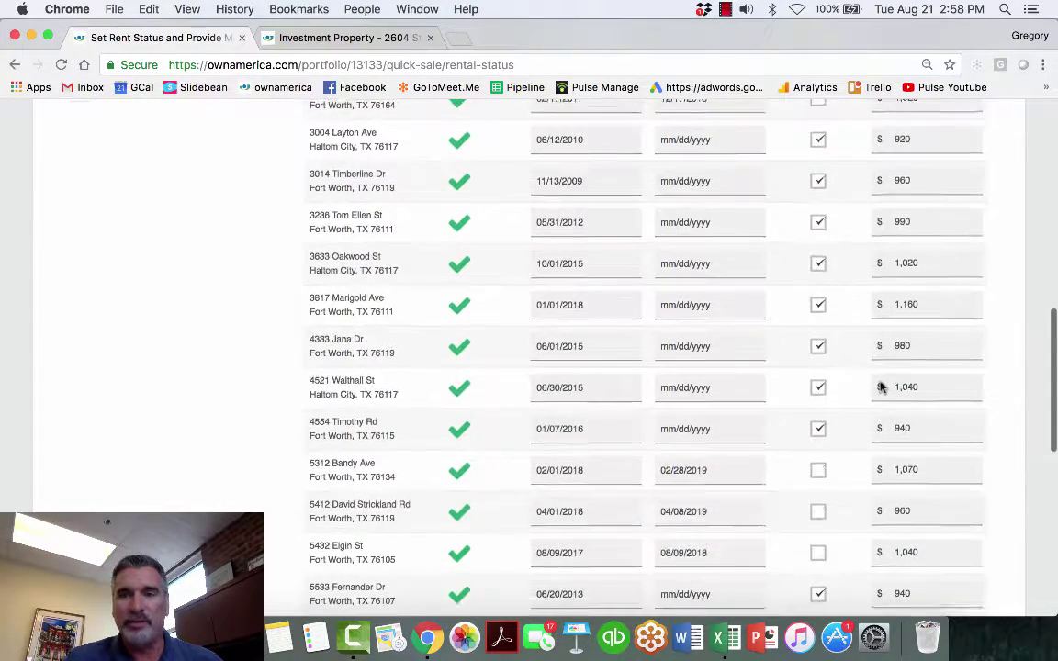
scroll(879, 386, "down", 4)
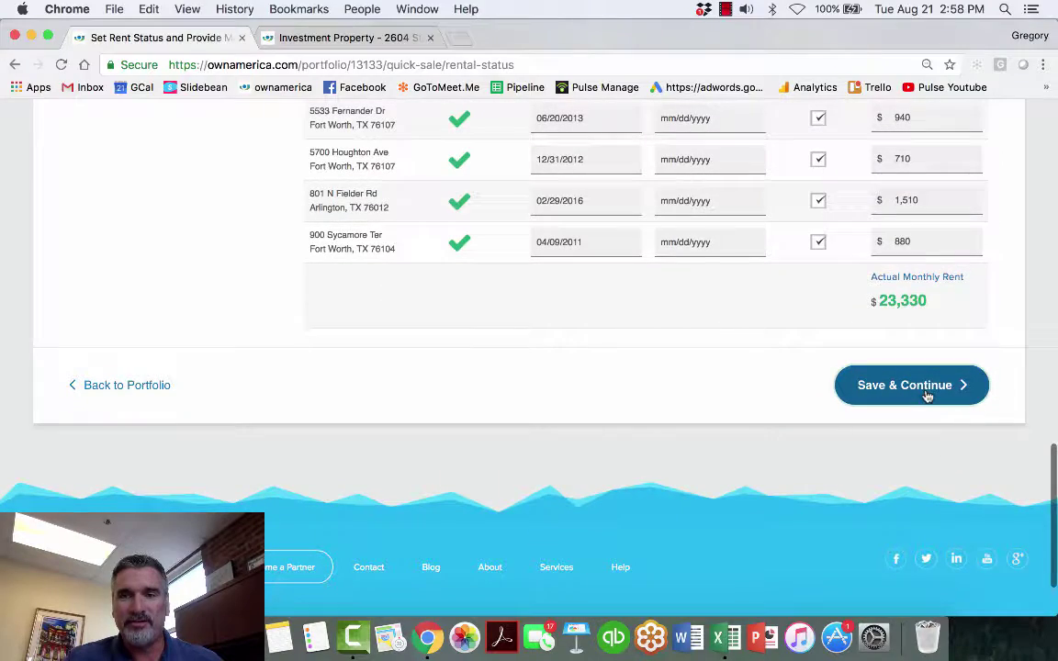
left_click(928, 386)
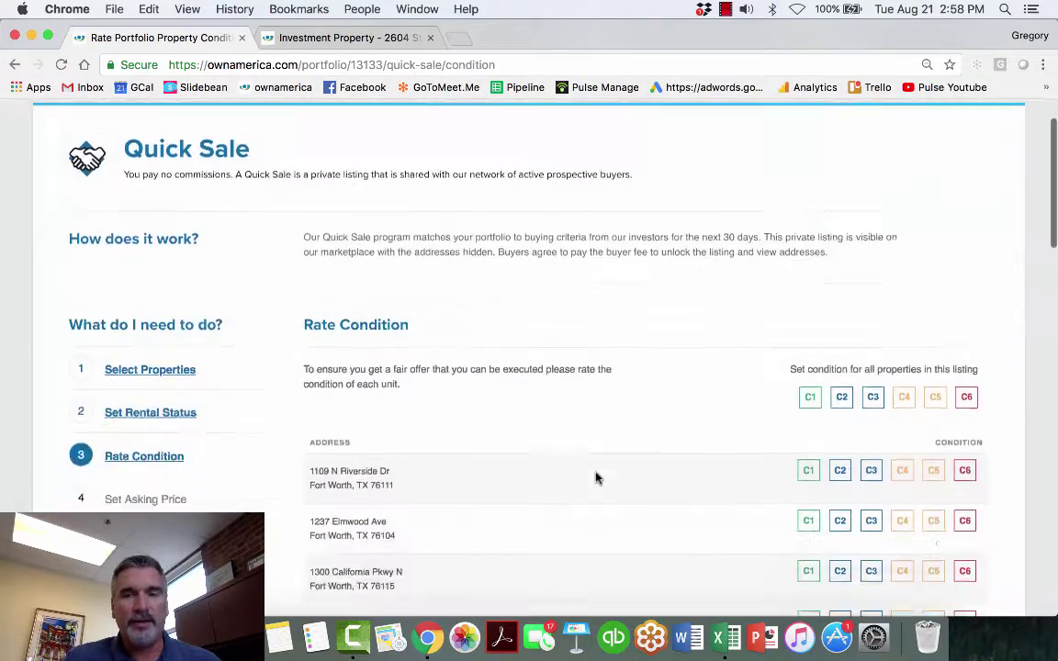
scroll(596, 477, "down", 5)
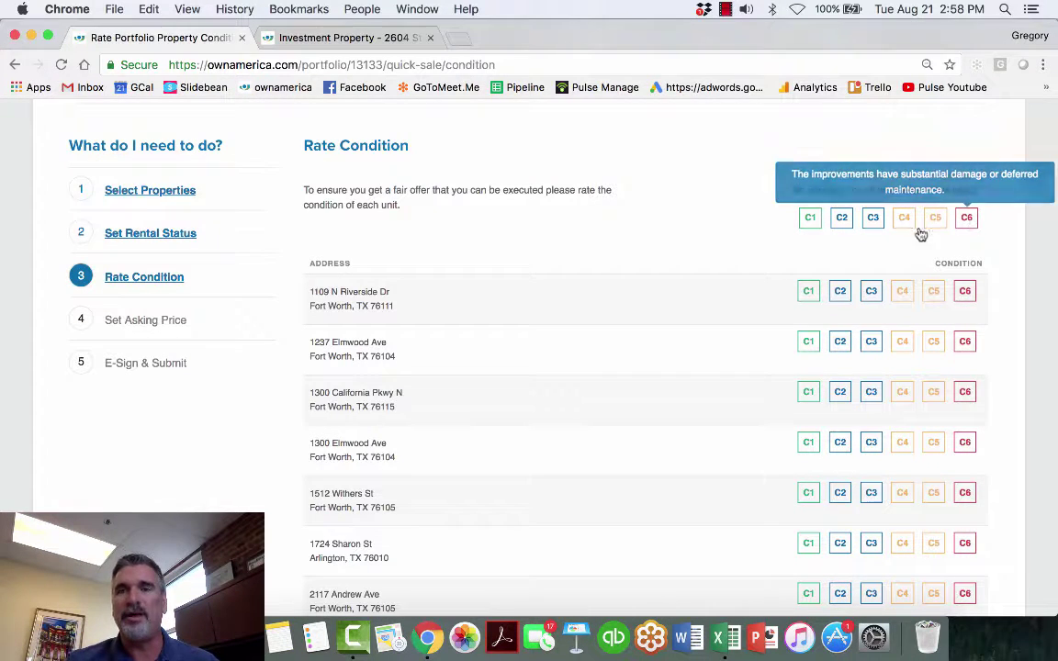
left_click(872, 221)
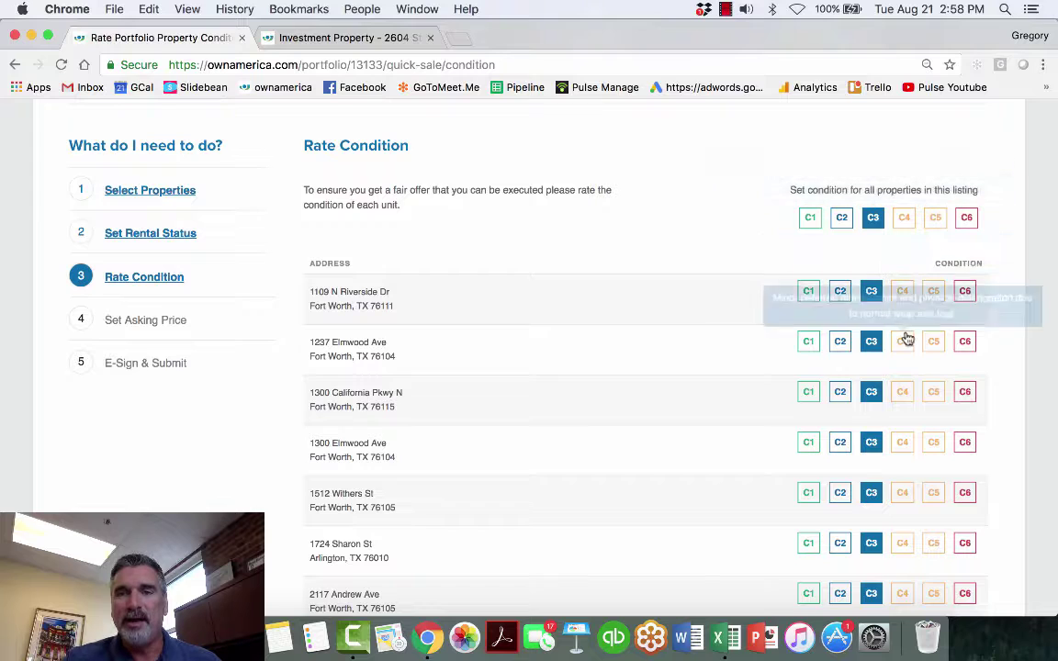
left_click(902, 341)
left_click(840, 442)
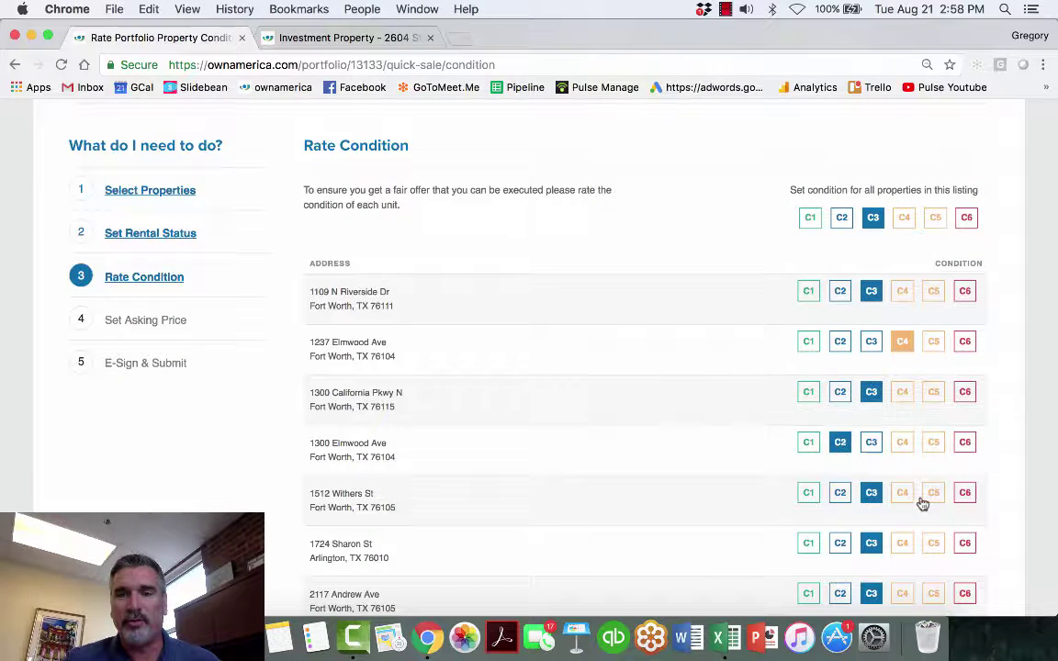
right_click(933, 540)
left_click(935, 546)
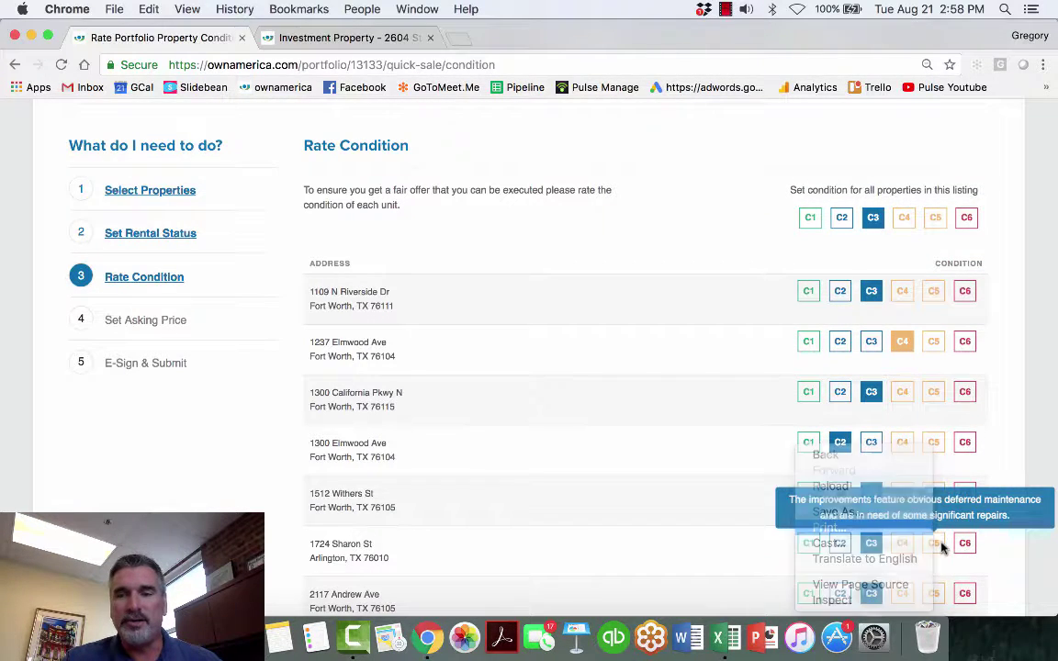
left_click(933, 543)
scroll(933, 548, "down", 5)
left_click(840, 456)
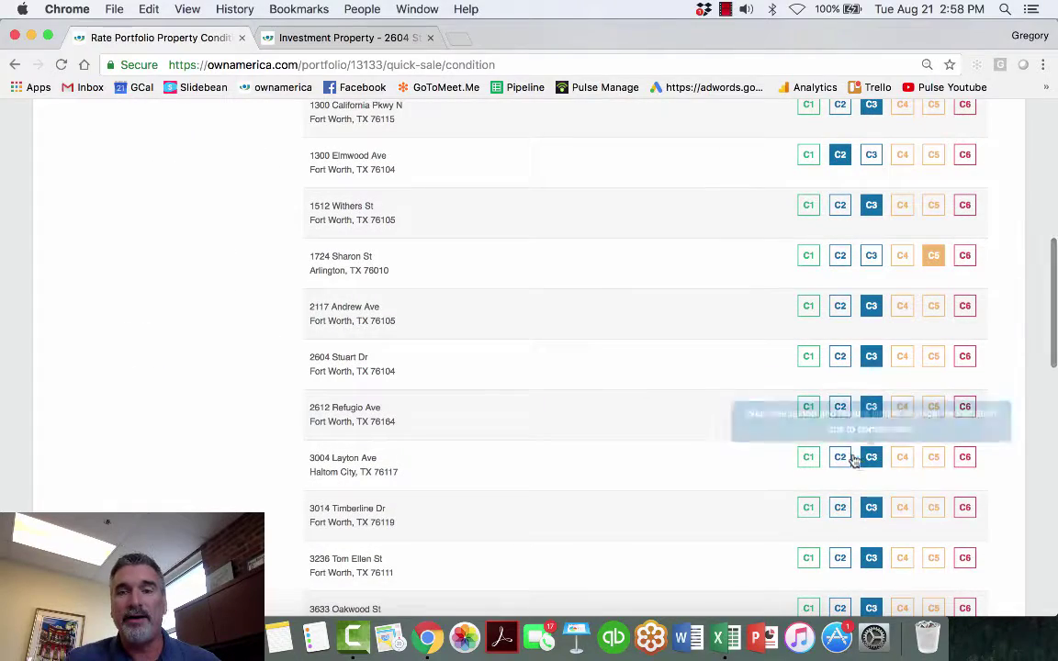
left_click(933, 553)
scroll(933, 551, "down", 4)
scroll(921, 530, "down", 6)
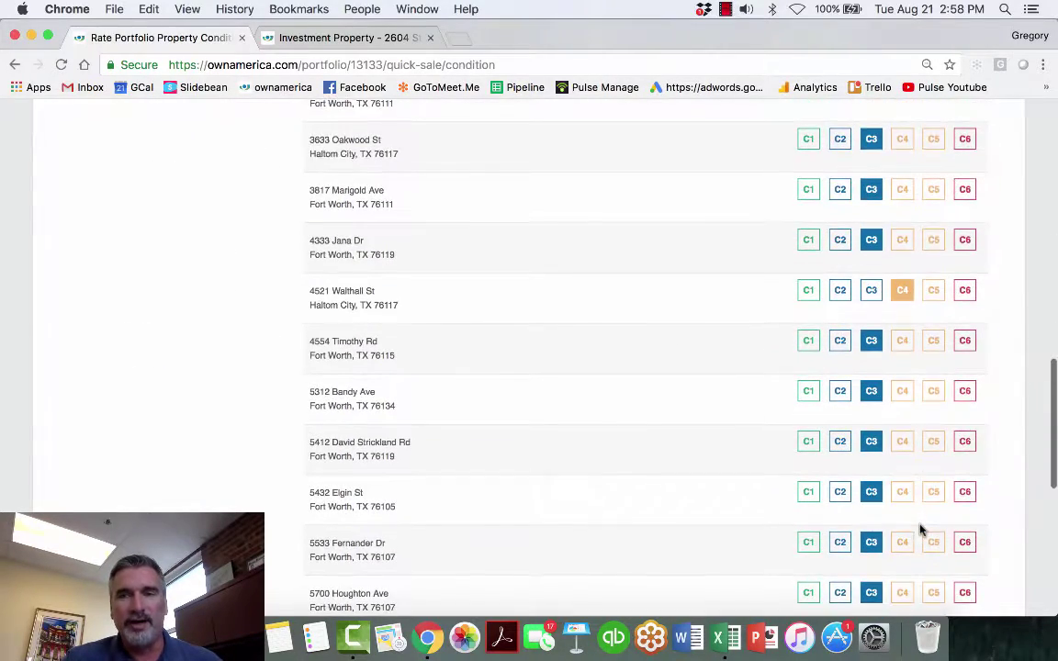
left_click(841, 522)
scroll(943, 515, "down", 5)
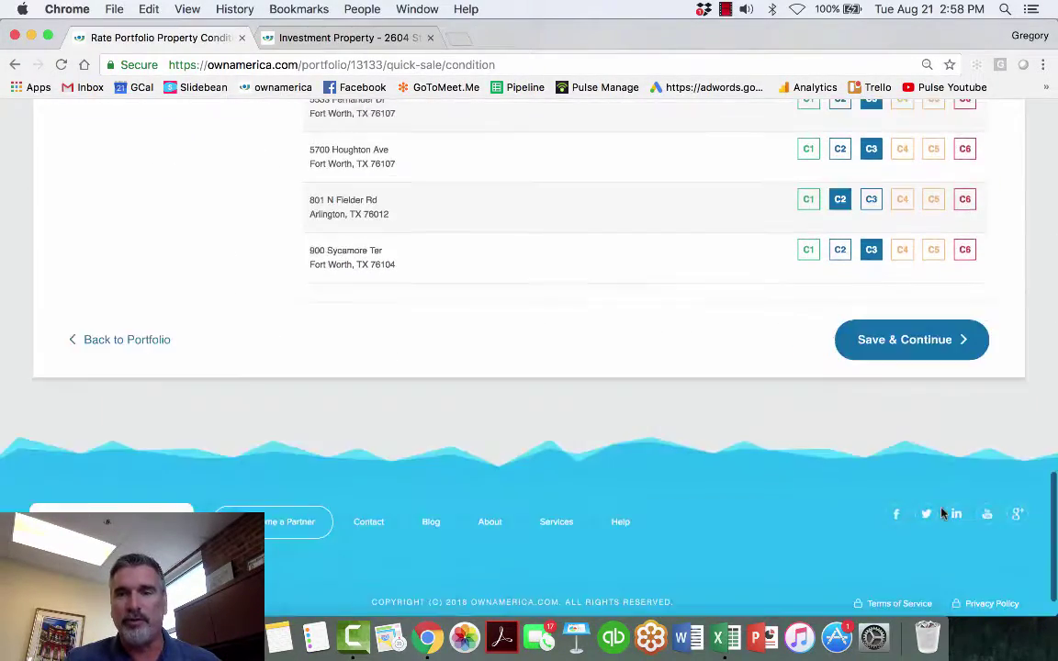
left_click(932, 347)
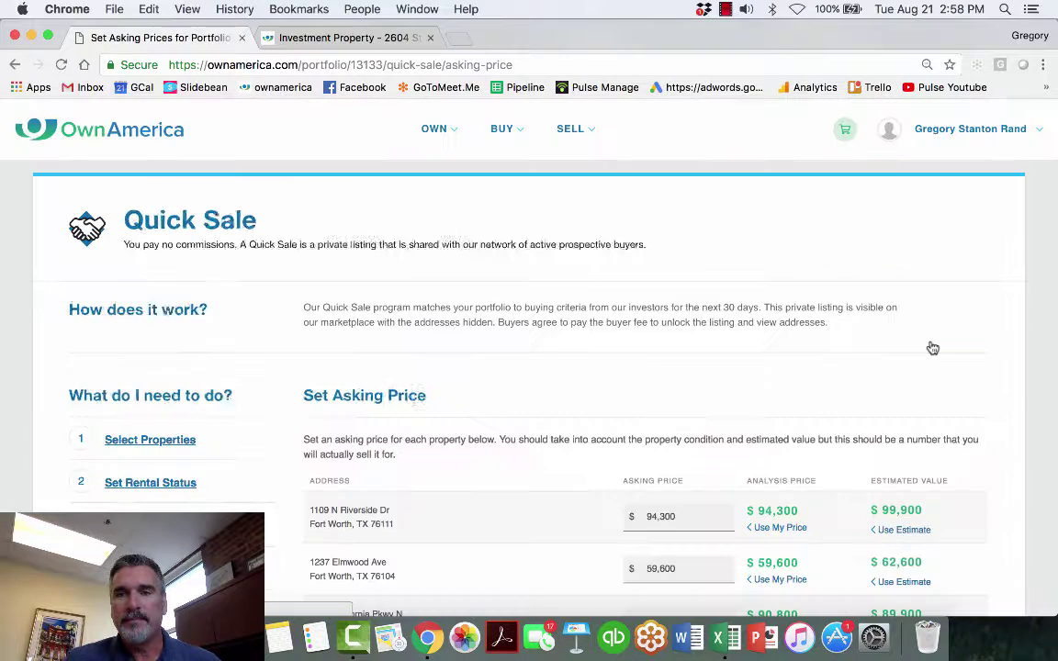
- Accept the asking prices totalling $2,118,500 and save them to proceed to signing
scroll(673, 385, "down", 4)
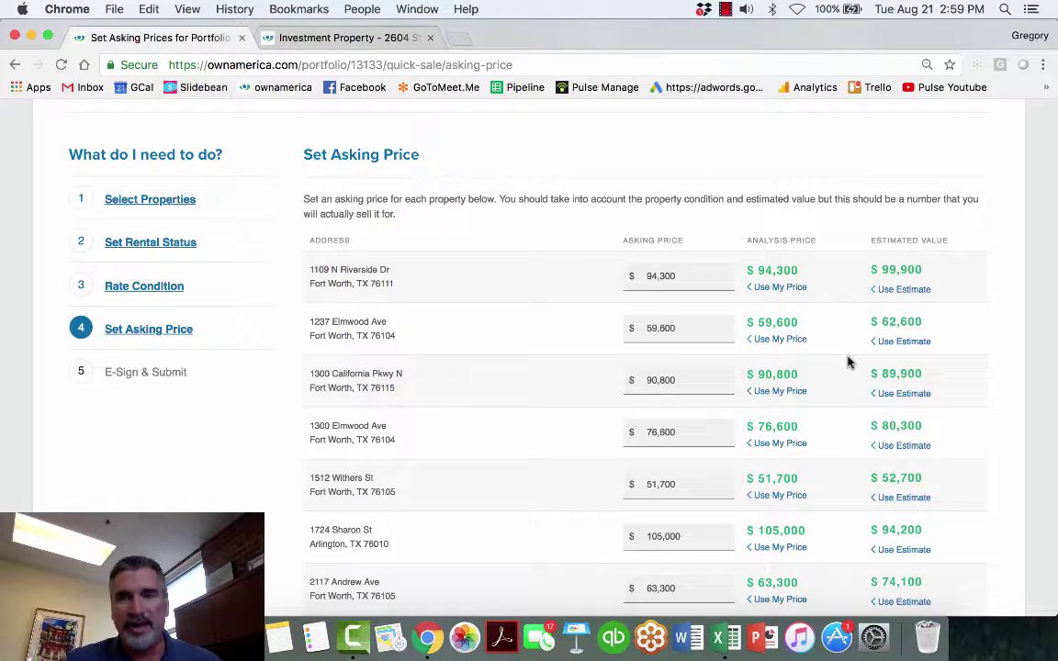
scroll(848, 361, "down", 1)
scroll(843, 349, "down", 15)
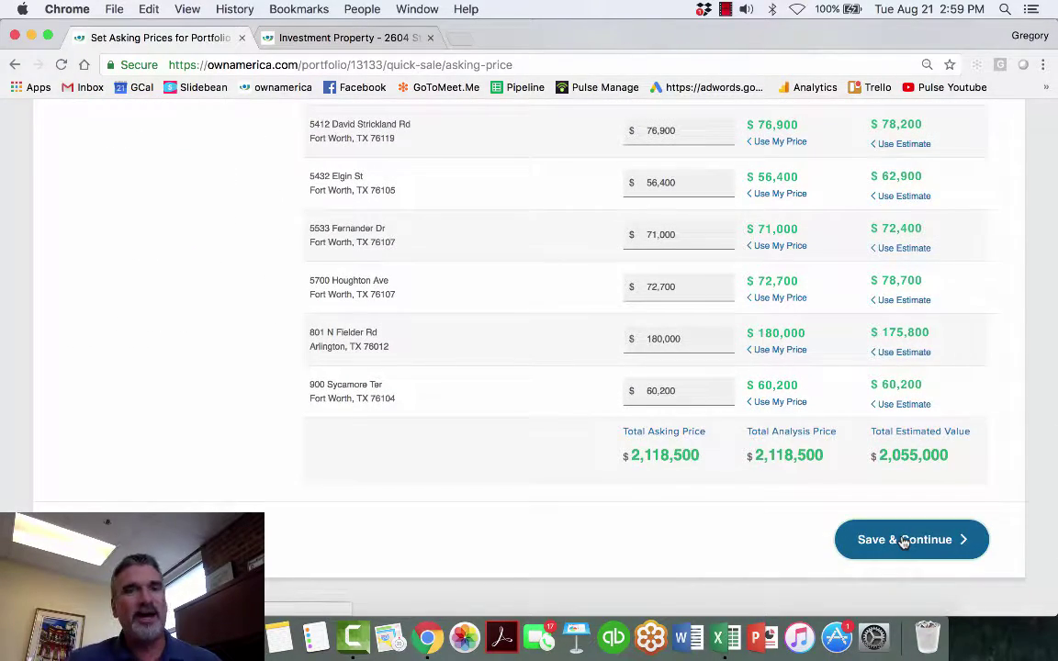
left_click(905, 540)
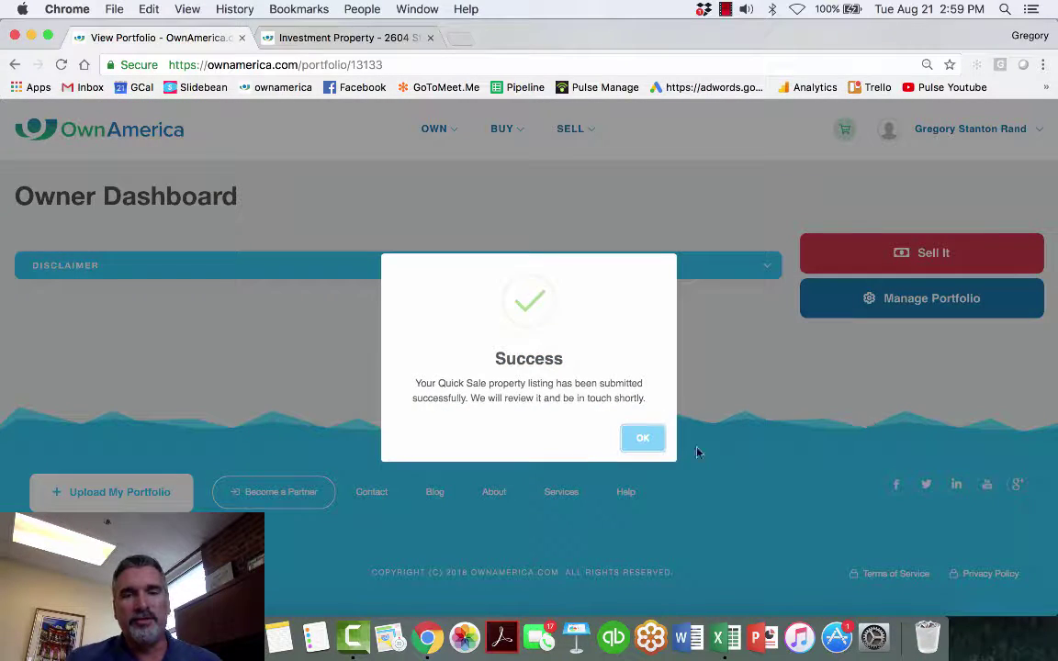
- Dismiss the success message and review the Portfolio Properties table on the Dallas, TX #13133 dashboard
left_click(641, 441)
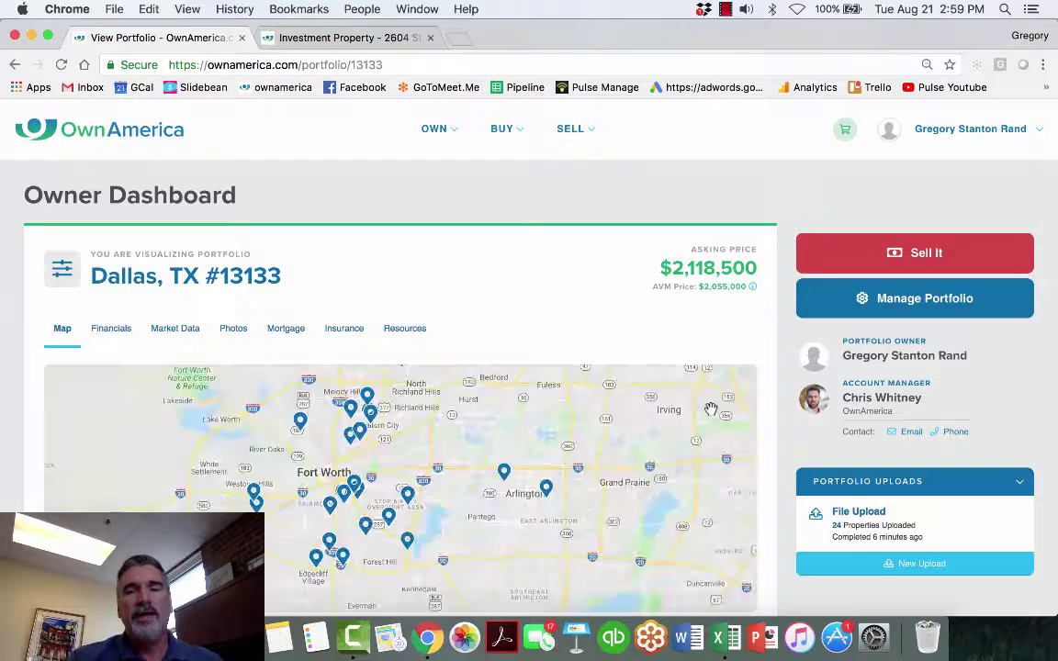
scroll(710, 409, "down", 5)
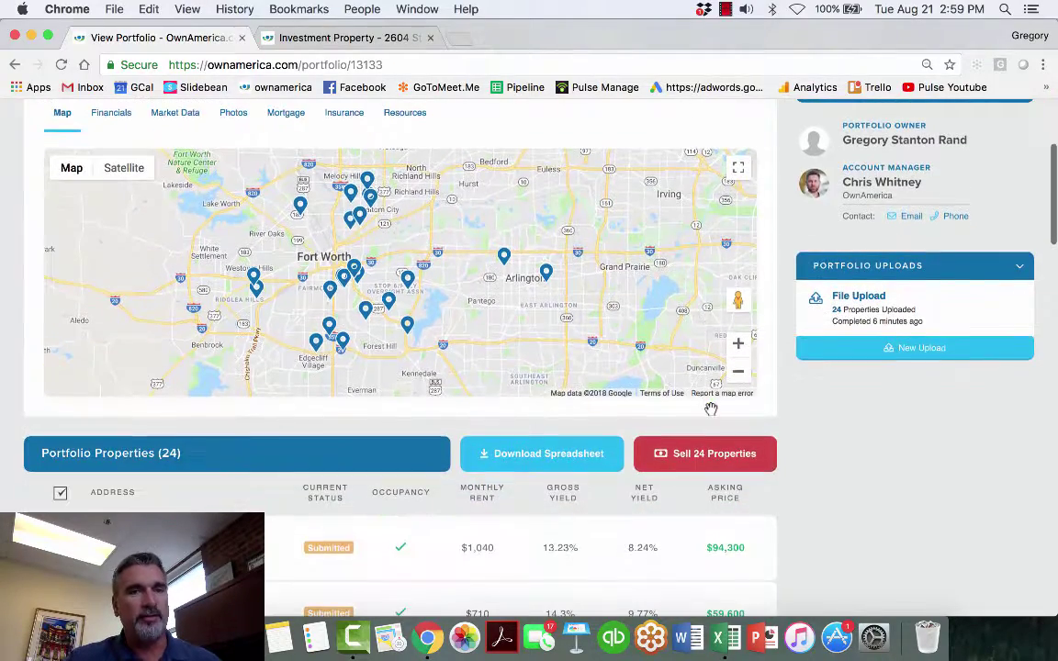
scroll(710, 409, "up", 5)
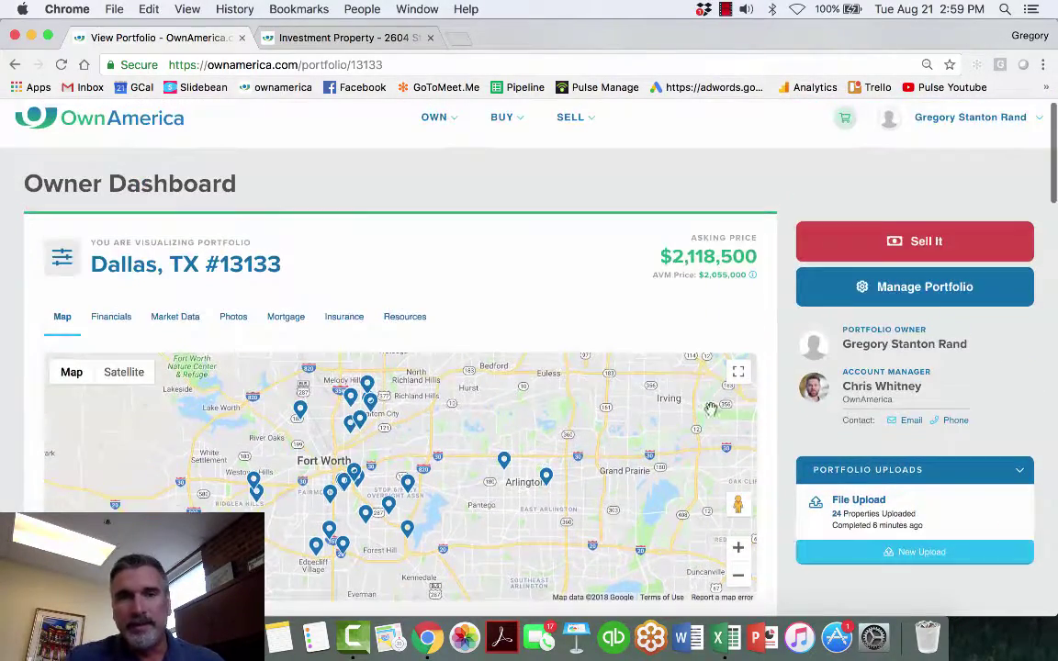
- Open the OWN Portfolios list showing Dallas, TX #13133 at $2,118,500 with 24 Submitted
mouse_move(439, 129)
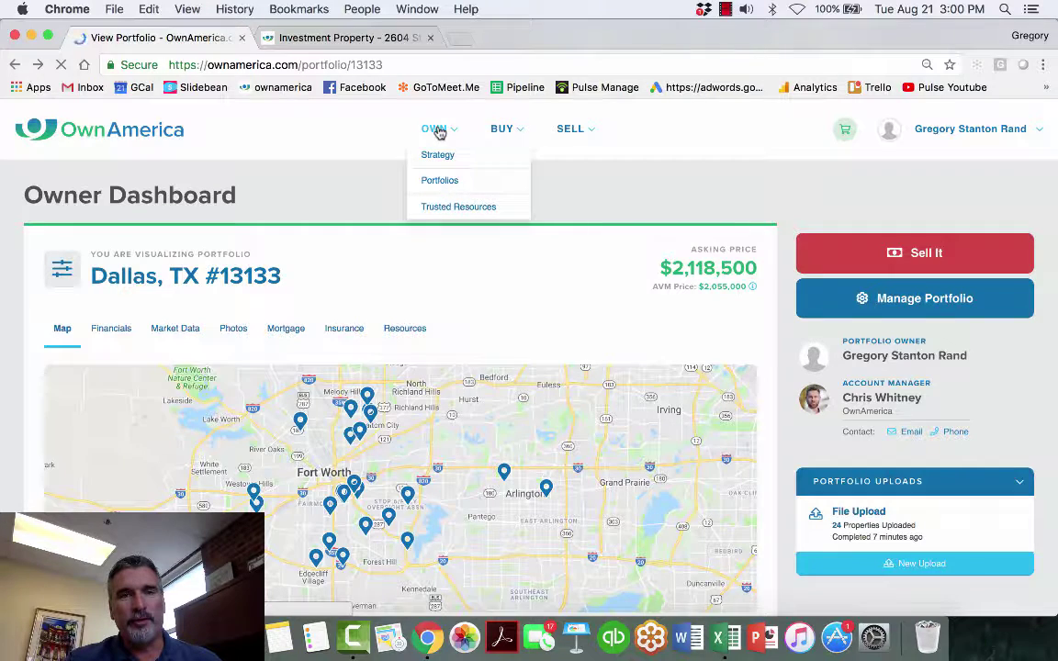
left_click(438, 130)
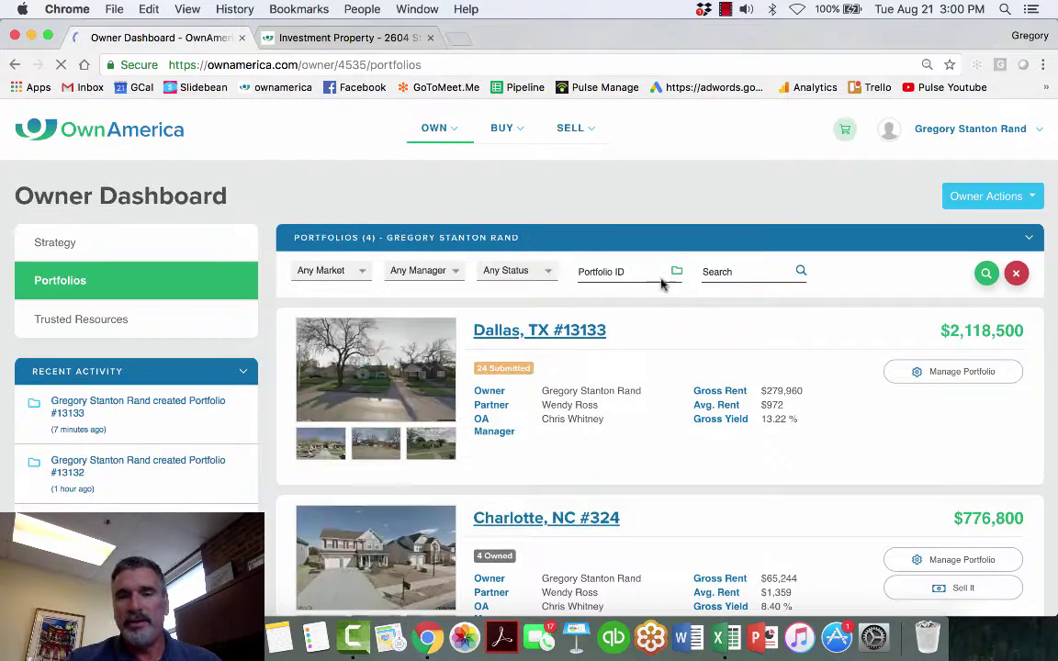
scroll(515, 379, "up", 3)
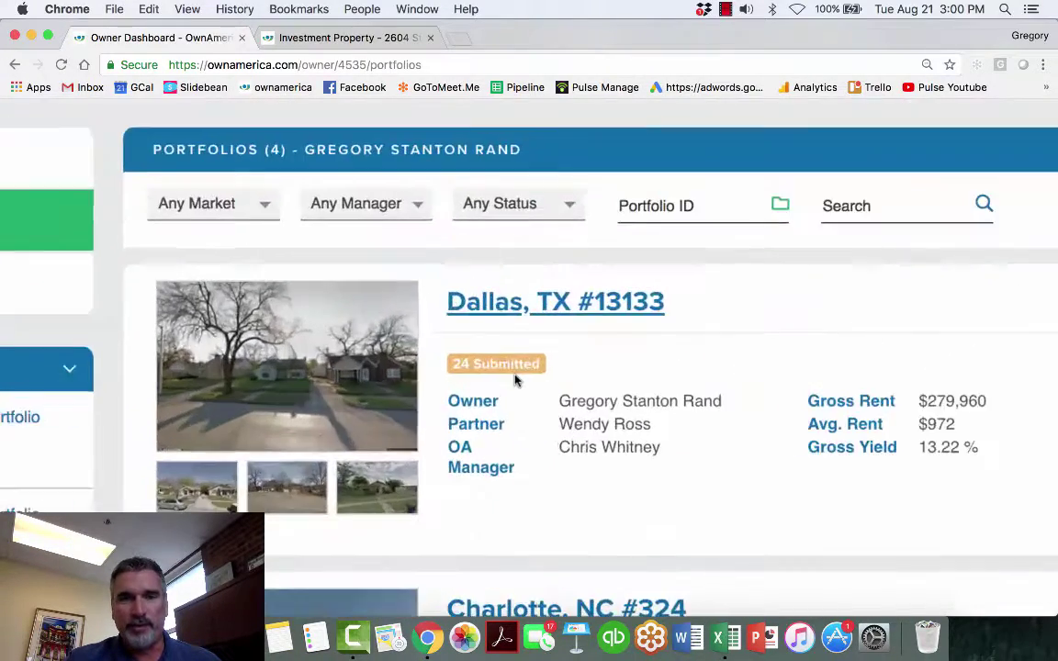
scroll(515, 380, "down", 3)
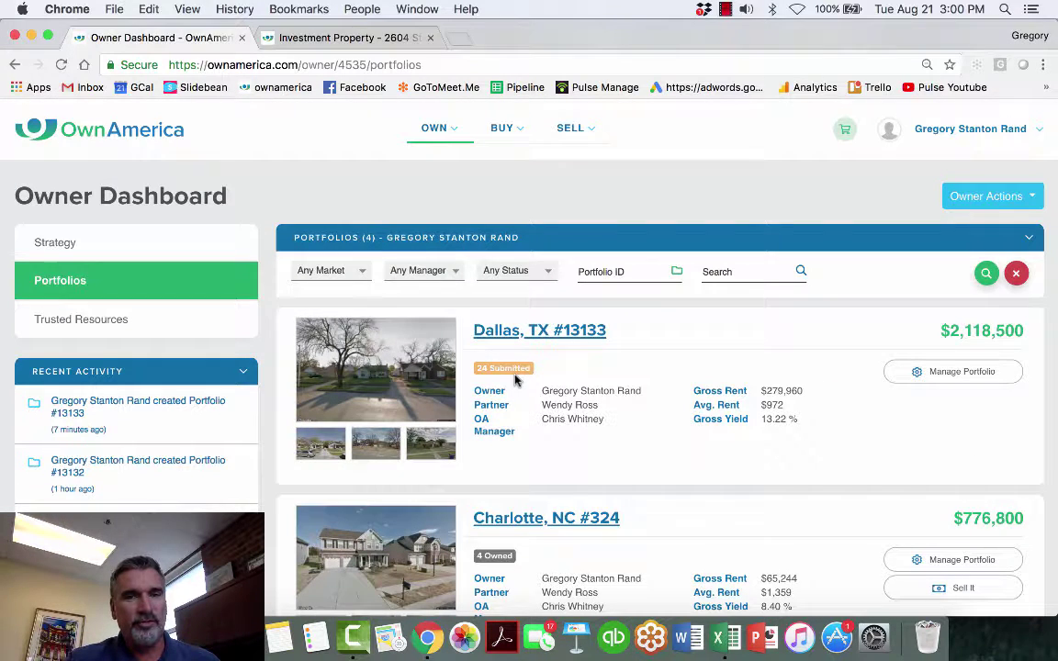